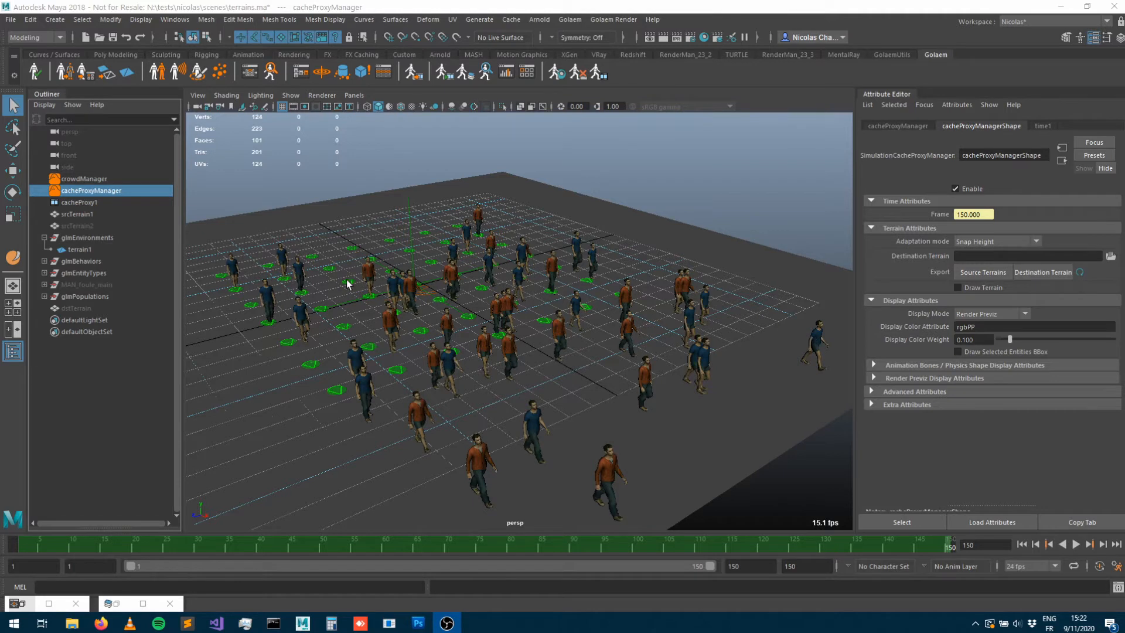
Examine the terrain1 locator's settings and cacheProxy1's Source Terrain path, and scrub the timeline to frame 98
{"action": "left_click", "coordinate": [85, 250]}
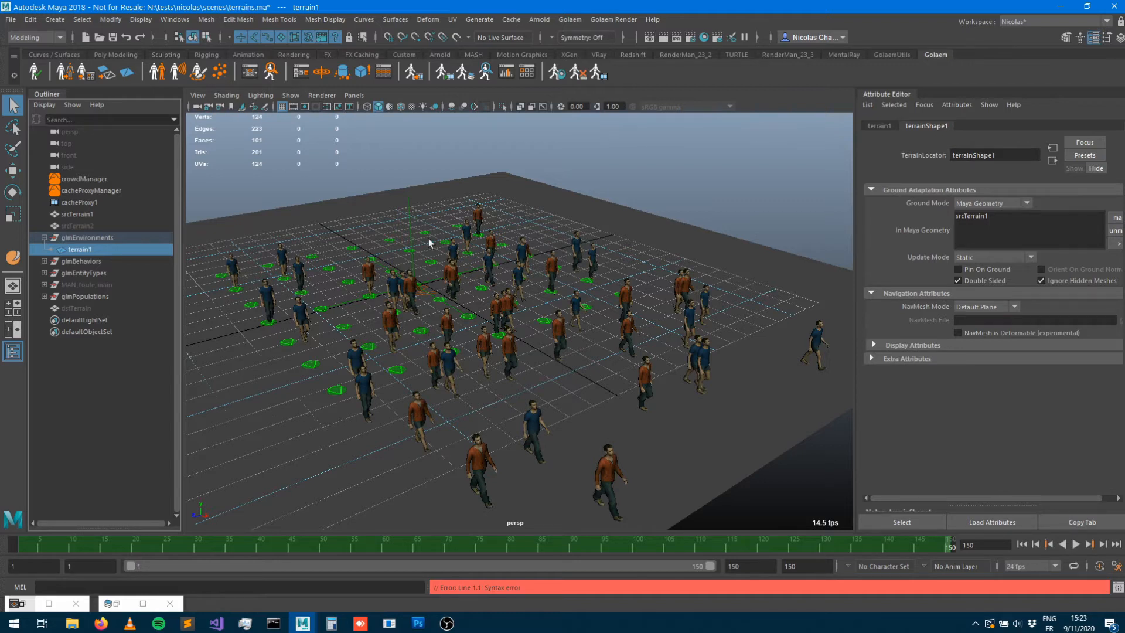
{"action": "left_click", "coordinate": [78, 202]}
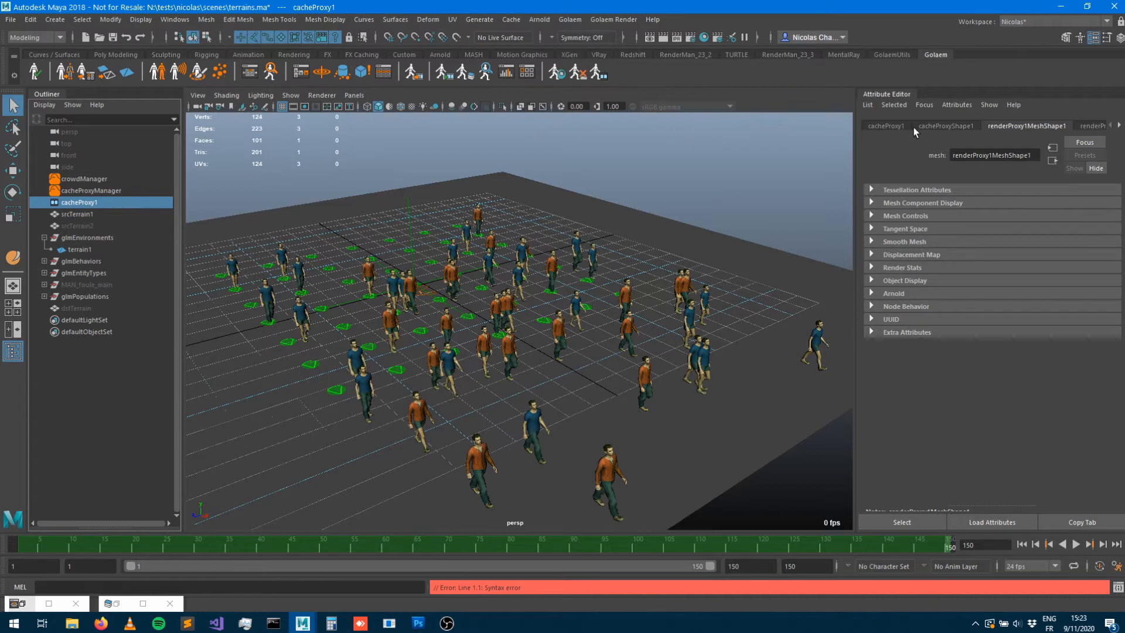
{"action": "left_click", "coordinate": [953, 127]}
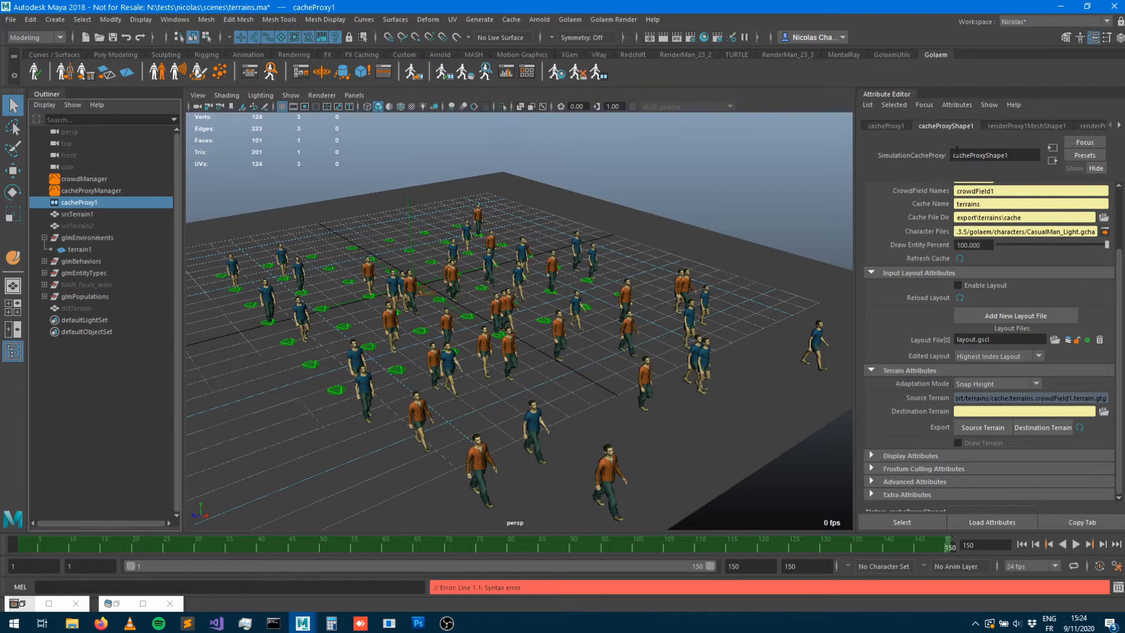
{"action": "scroll", "coordinate": [954, 404], "scroll_direction": "up", "scroll_amount": 2}
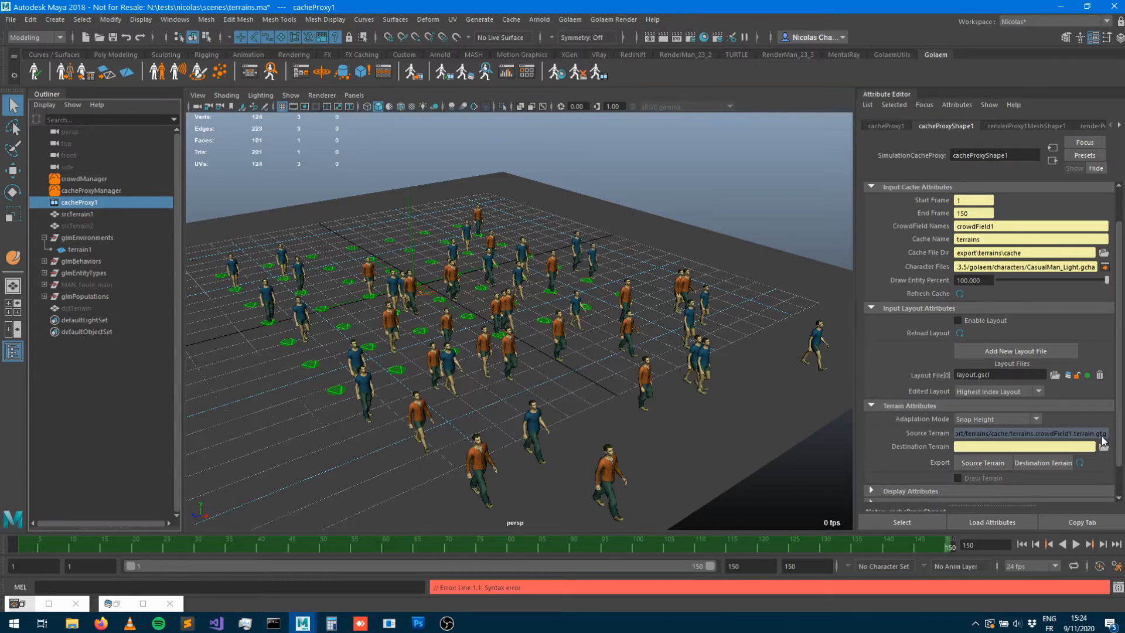
{"action": "left_click_drag", "start_coordinate": [1036, 434], "coordinate": [939, 435]}
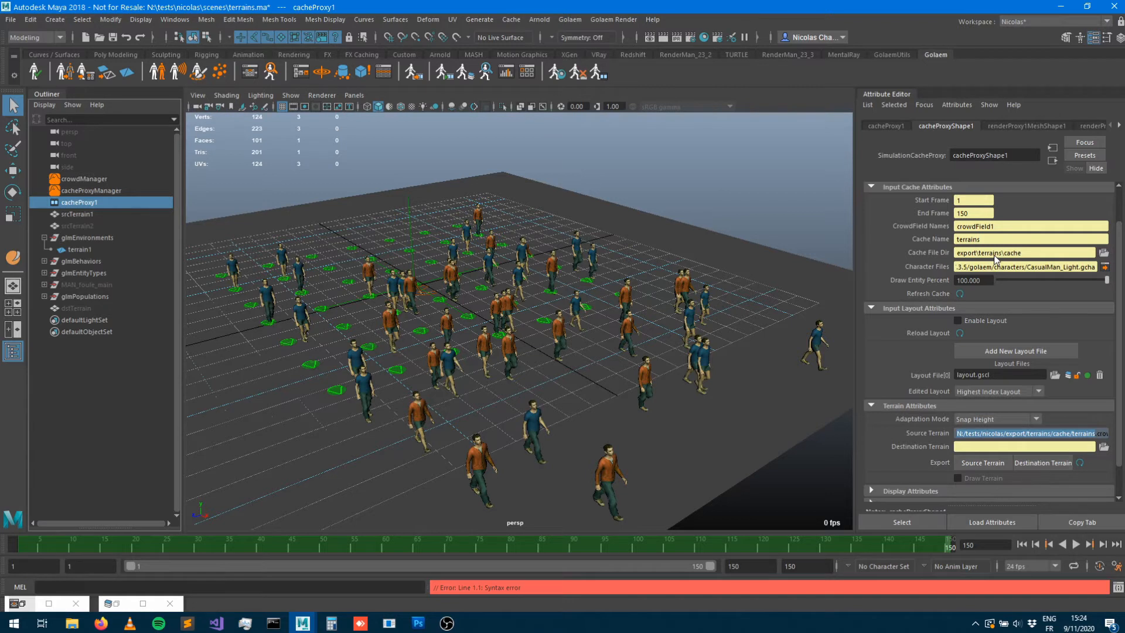
{"action": "left_click", "coordinate": [1055, 439]}
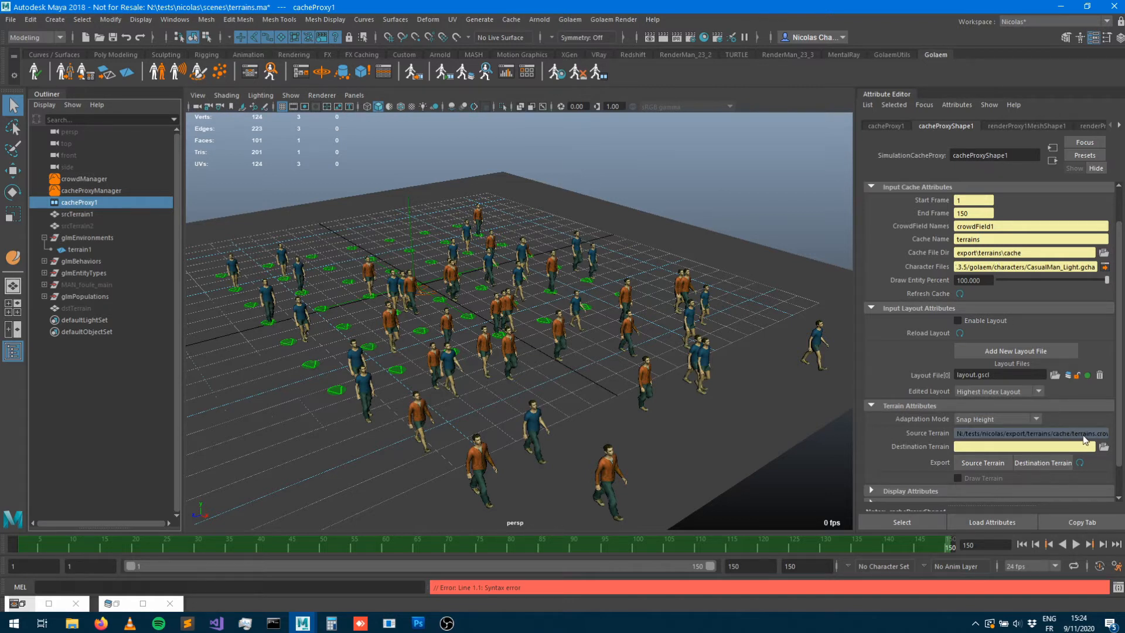
{"action": "left_click_drag", "start_coordinate": [1066, 440], "coordinate": [1070, 443]}
{"action": "left_click_drag", "start_coordinate": [540, 549], "coordinate": [623, 548]}
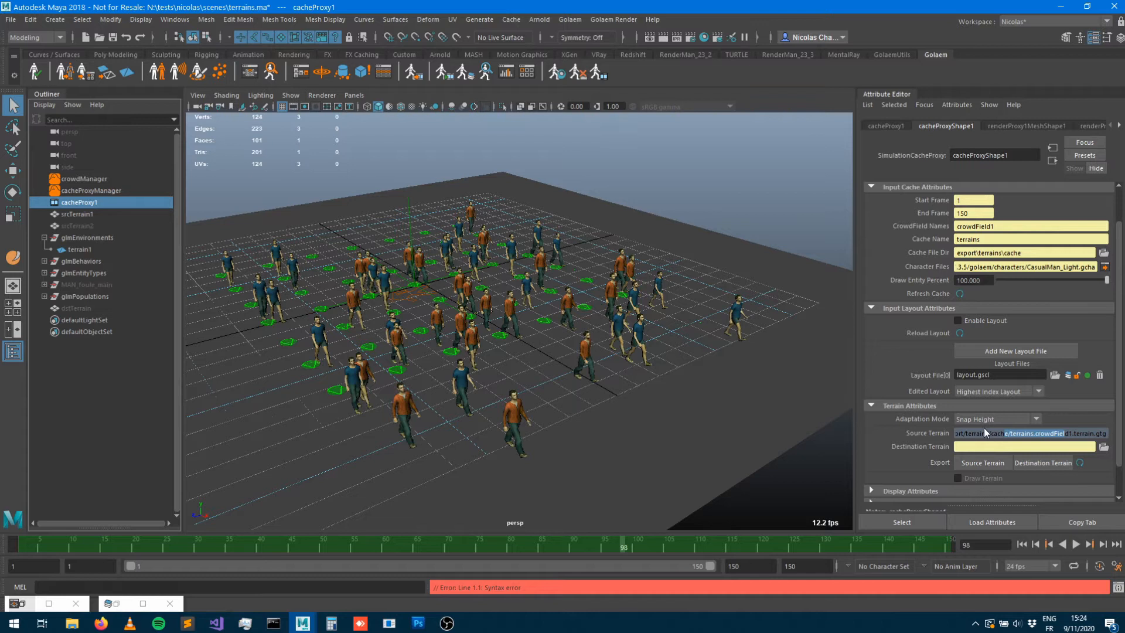
Draw the source terrain through cacheProxyManager to examine it around the crowd, and turn the terrain drawing off again
{"action": "left_click", "coordinate": [94, 190]}
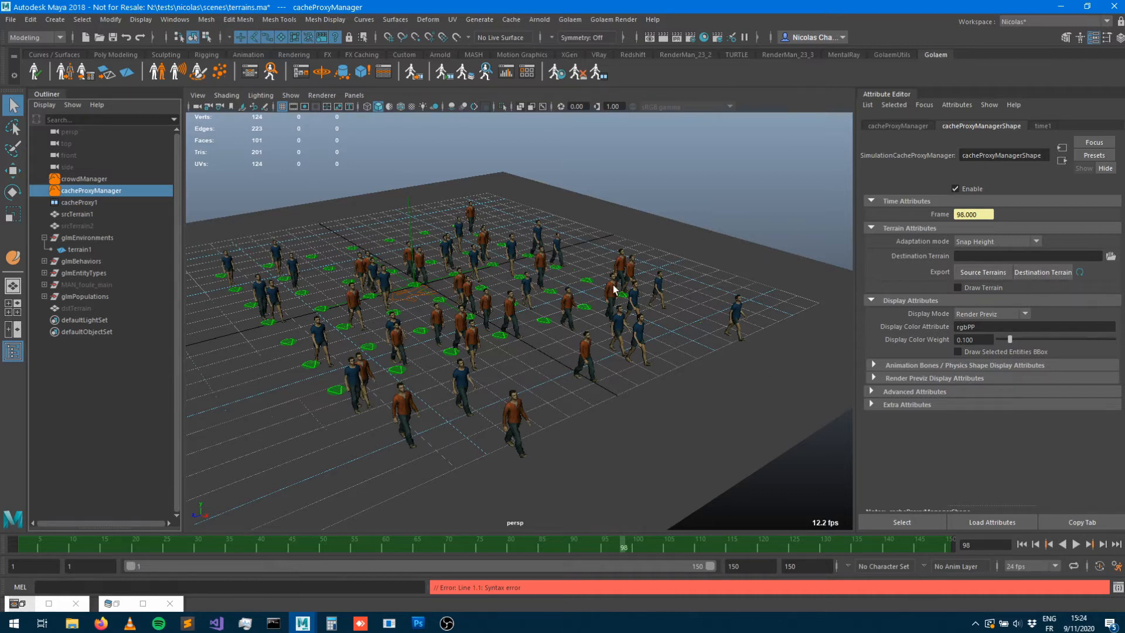
{"action": "left_click", "coordinate": [957, 288]}
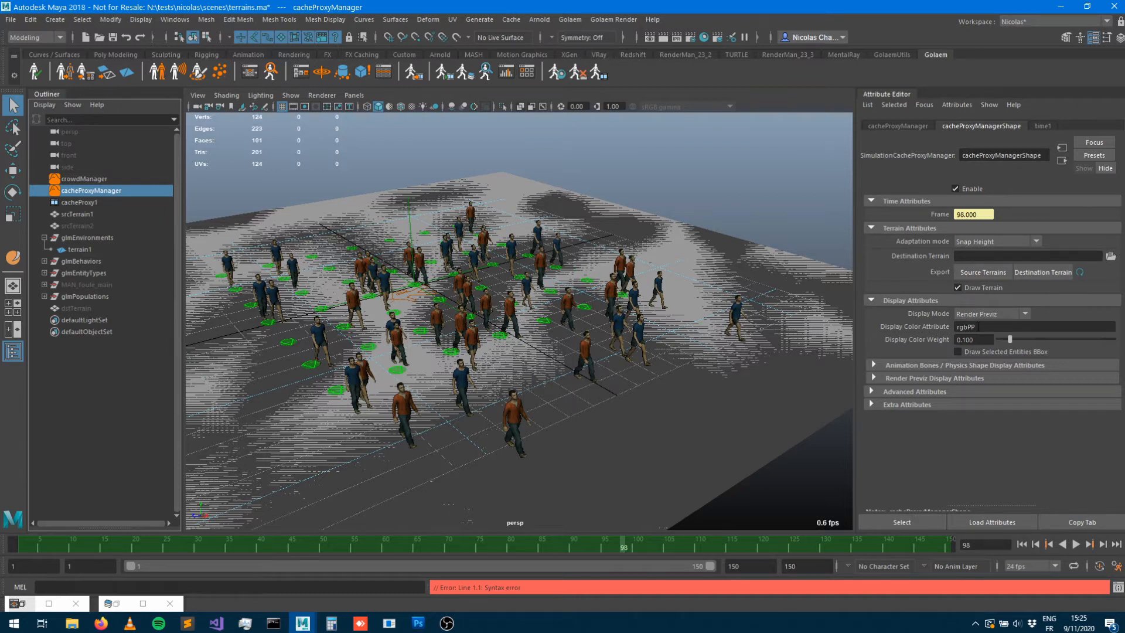
{"action": "left_click", "coordinate": [75, 203]}
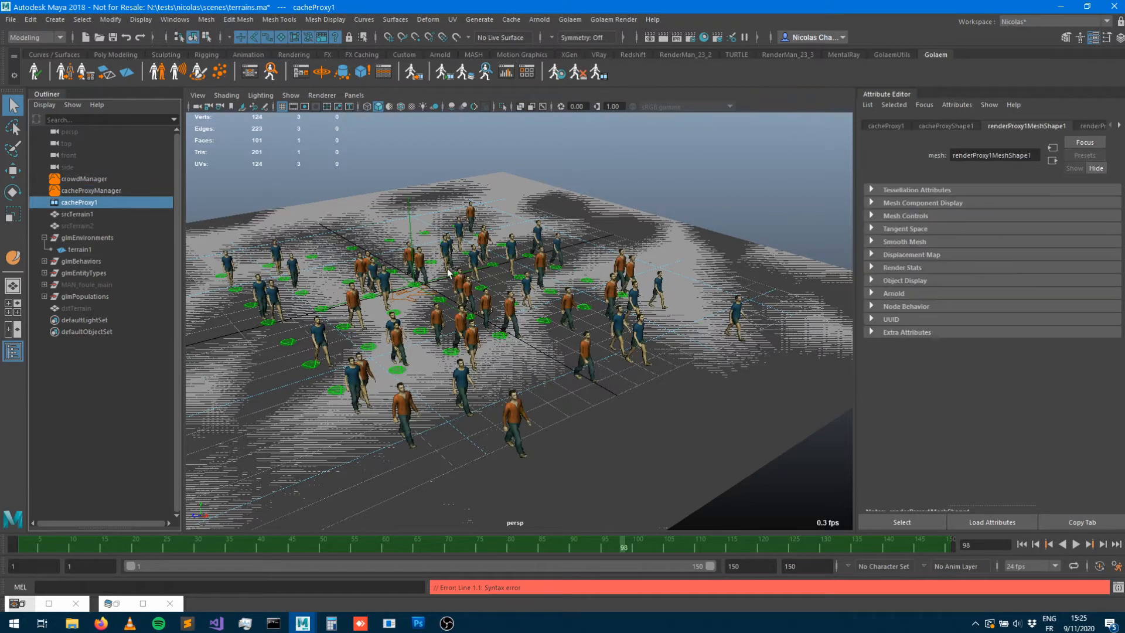
{"action": "left_click", "coordinate": [925, 126]}
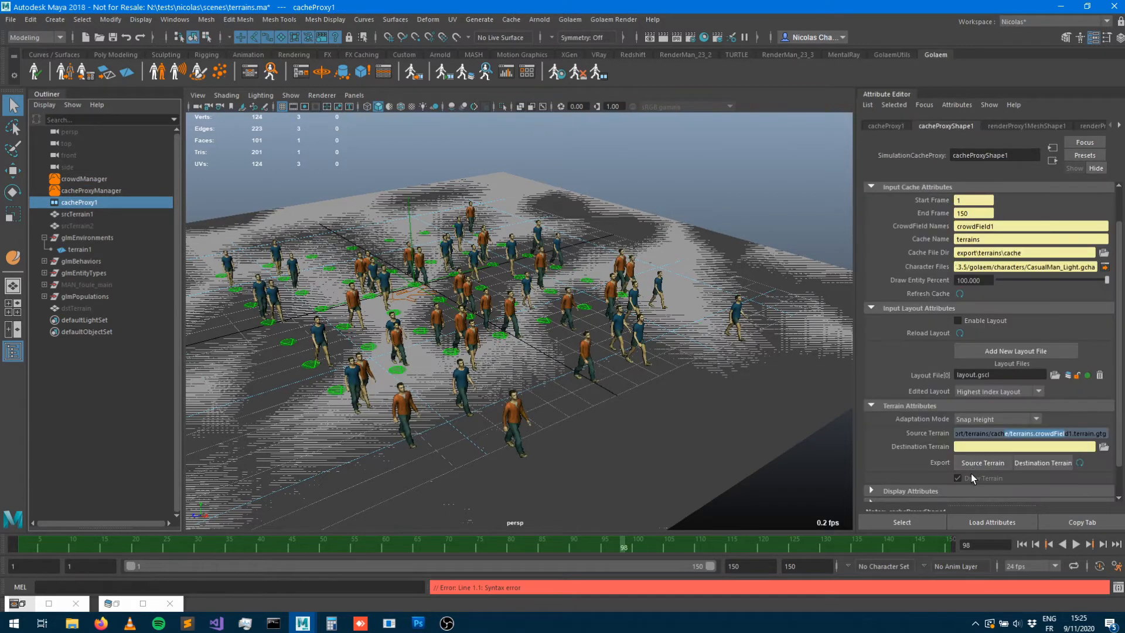
{"action": "left_click", "coordinate": [86, 193]}
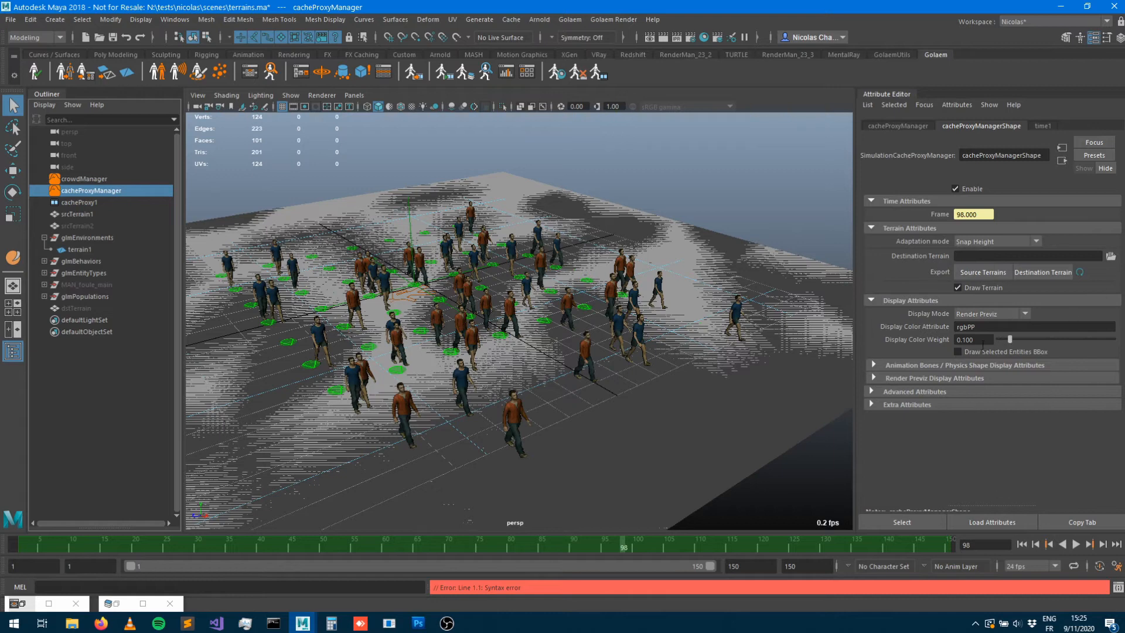
{"action": "mouse_move", "coordinate": [640, 355]}
{"action": "left_mouse_down", "text": "alt"}
{"action": "mouse_move", "coordinate": [666, 329]}
{"action": "mouse_move", "coordinate": [623, 352]}
{"action": "mouse_move", "coordinate": [553, 359]}
{"action": "mouse_move", "coordinate": [615, 359]}
{"action": "left_mouse_up", "text": "alt"}
{"action": "mouse_move", "coordinate": [455, 310]}
{"action": "left_mouse_down", "text": "alt"}
{"action": "mouse_move", "coordinate": [468, 302]}
{"action": "mouse_move", "coordinate": [457, 325]}
{"action": "left_mouse_up", "text": "alt"}
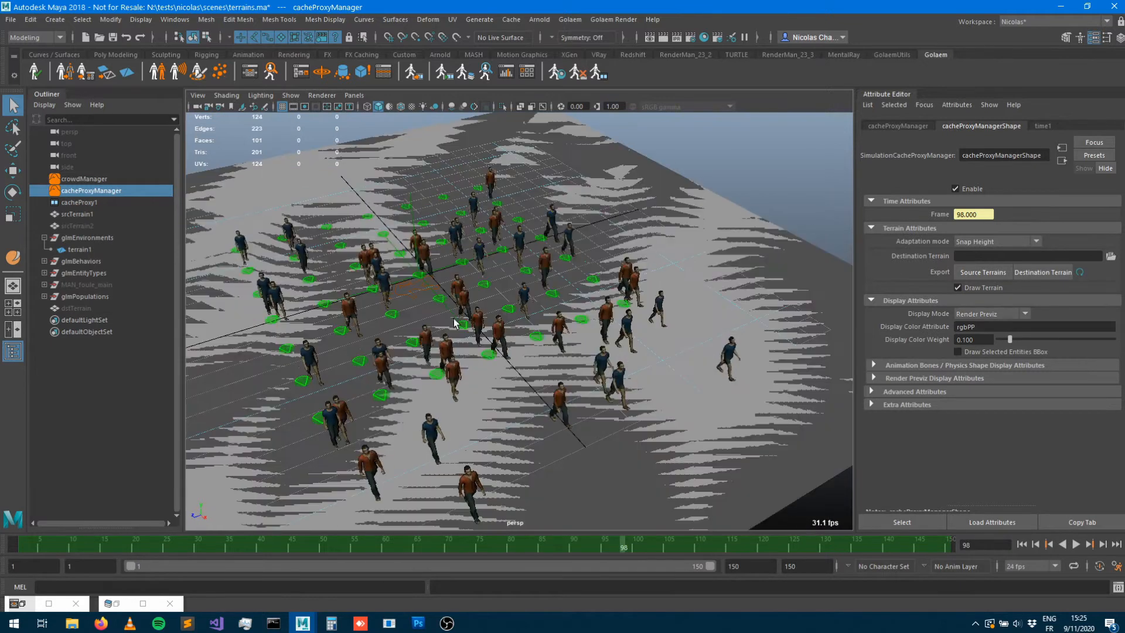
{"action": "left_click", "coordinate": [958, 288]}
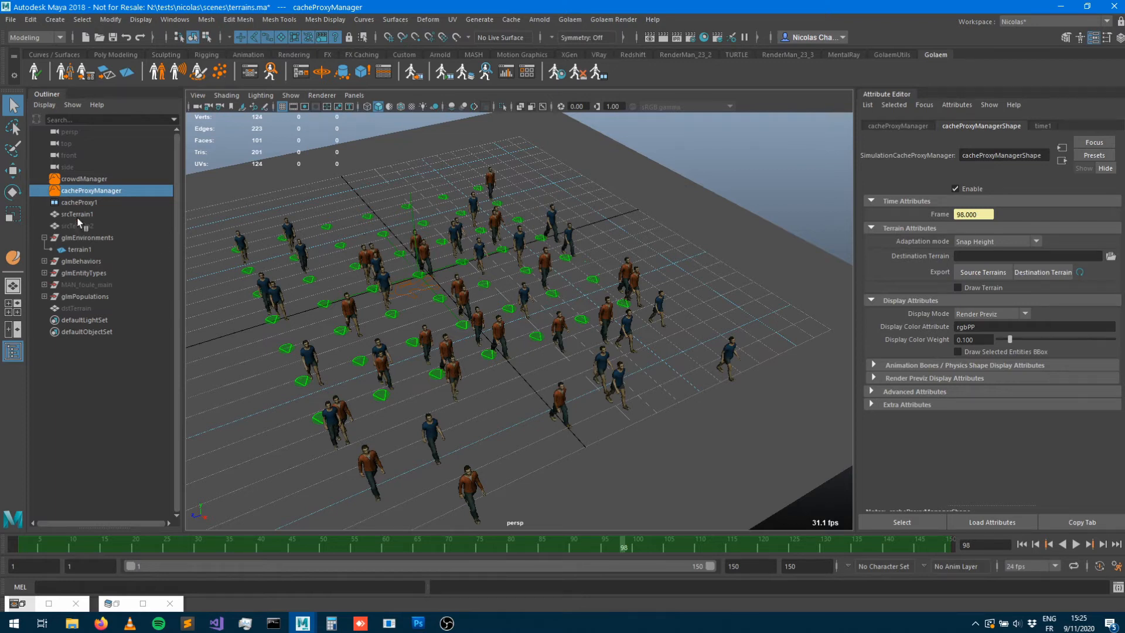
Unhide the srcTerrain2 mesh and view it together with the crowd
{"action": "left_click_drag", "start_coordinate": [391, 321], "coordinate": [410, 319], "text": "alt"}
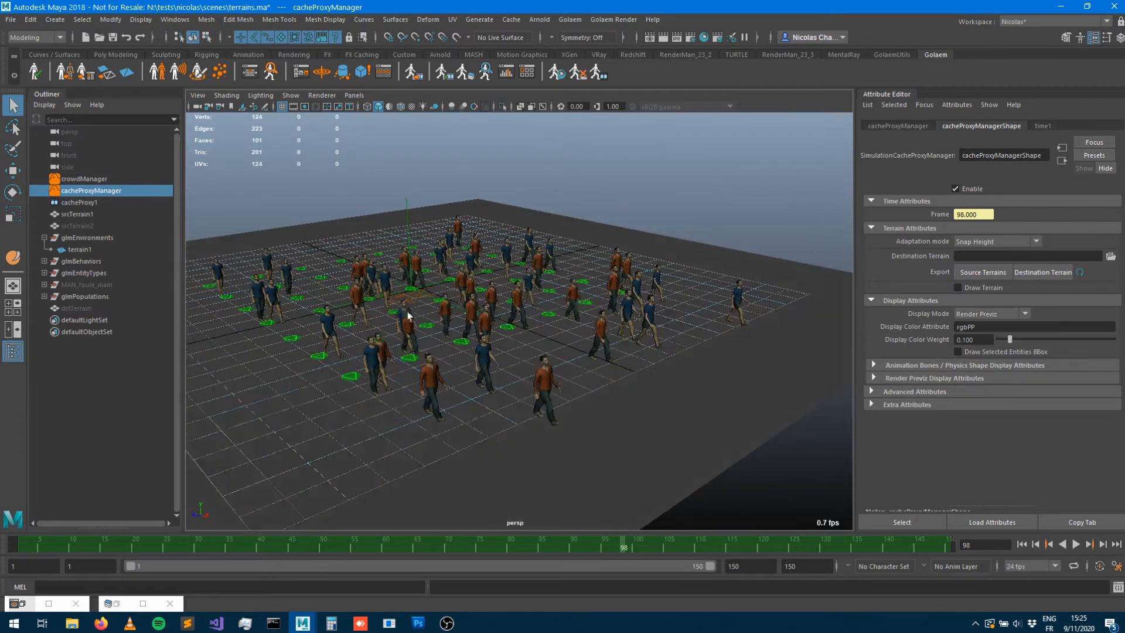
{"action": "left_click", "coordinate": [76, 226]}
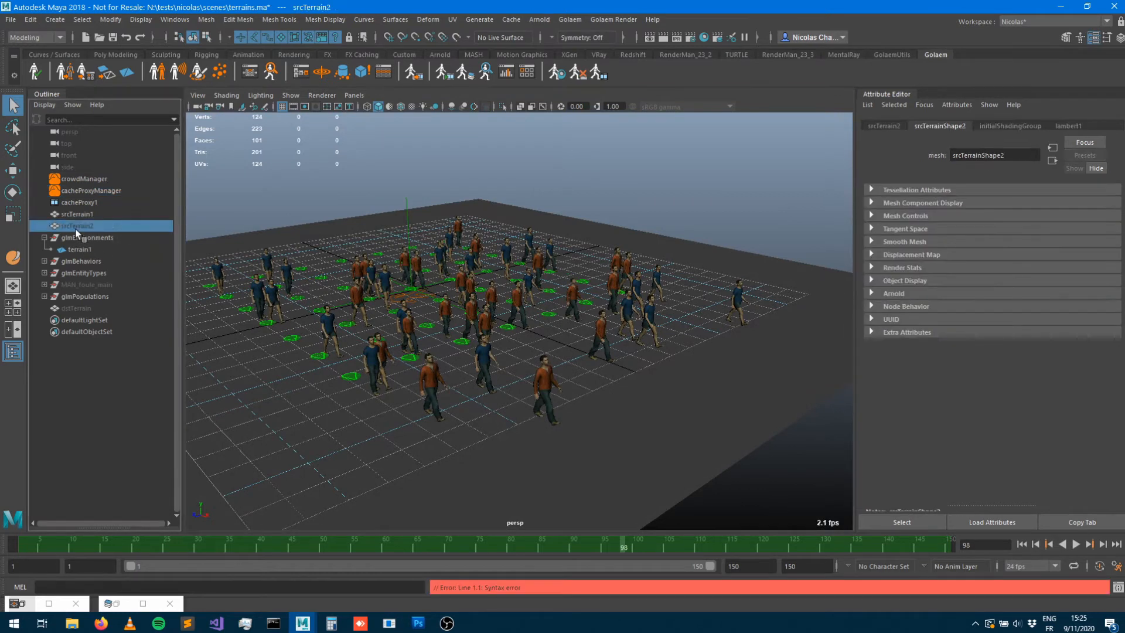
{"action": "key", "text": "shift+h"}
{"action": "left_click_drag", "start_coordinate": [440, 241], "coordinate": [580, 336], "text": "alt"}
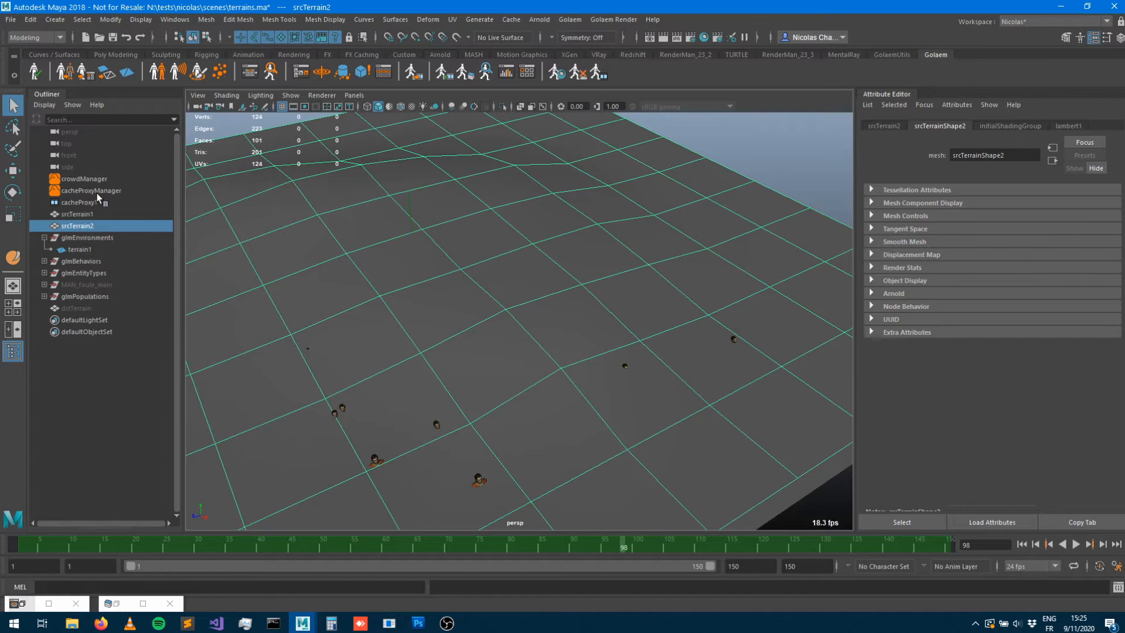
Create a terrain locator from srcTerrain2 and assign terrainShape2 as the crowd manager's Terrain Locator
{"action": "left_click", "coordinate": [94, 191]}
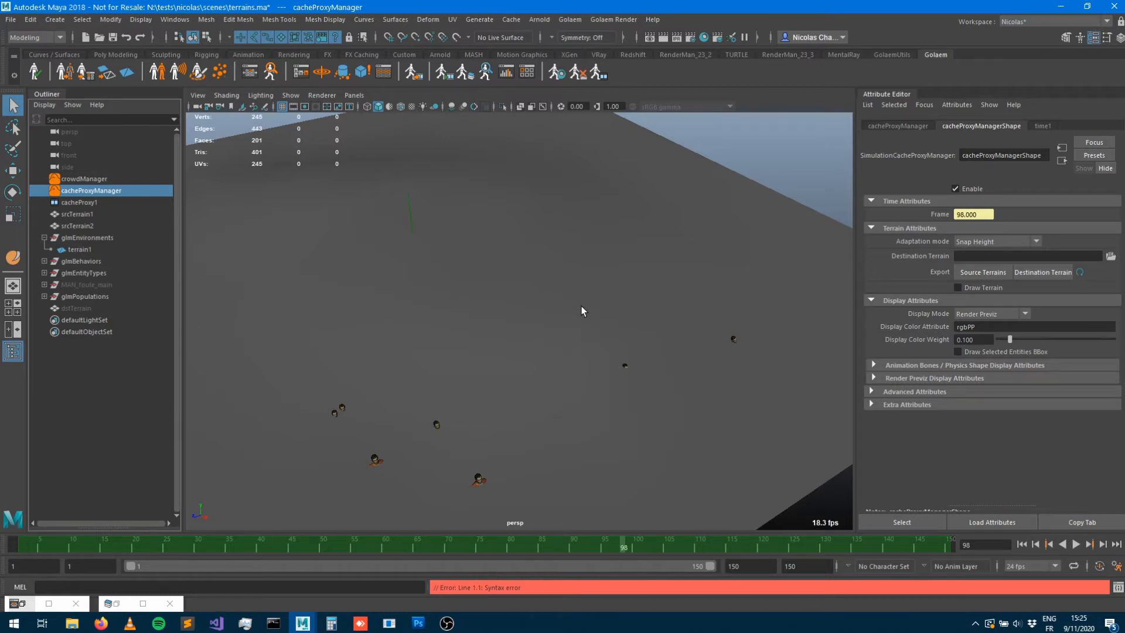
{"action": "left_click", "coordinate": [80, 226]}
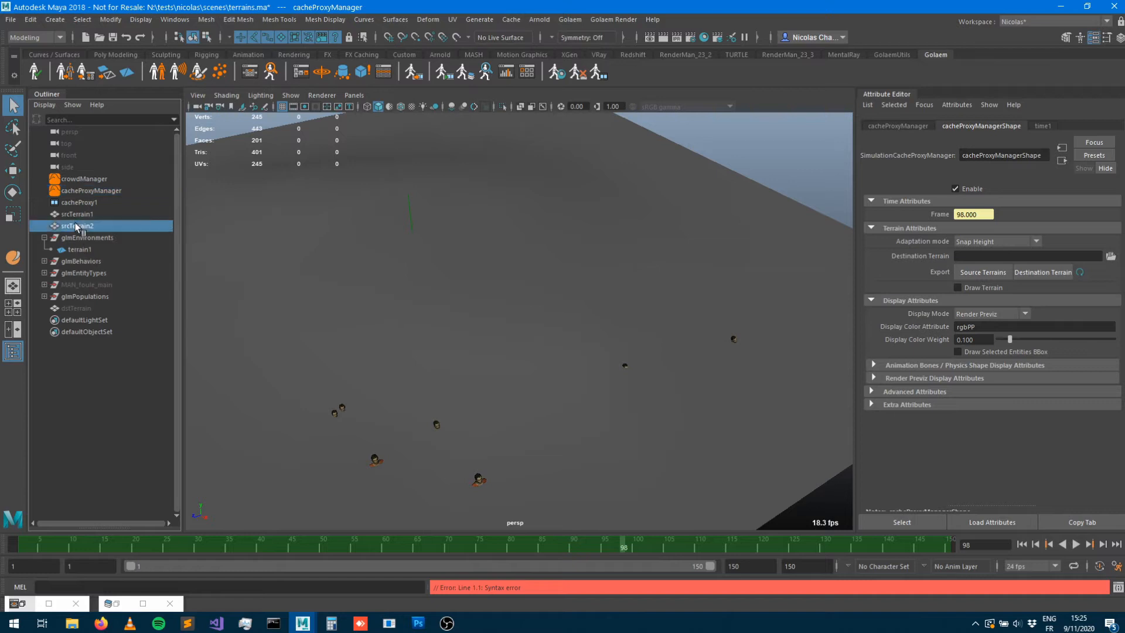
{"action": "left_click", "coordinate": [128, 75]}
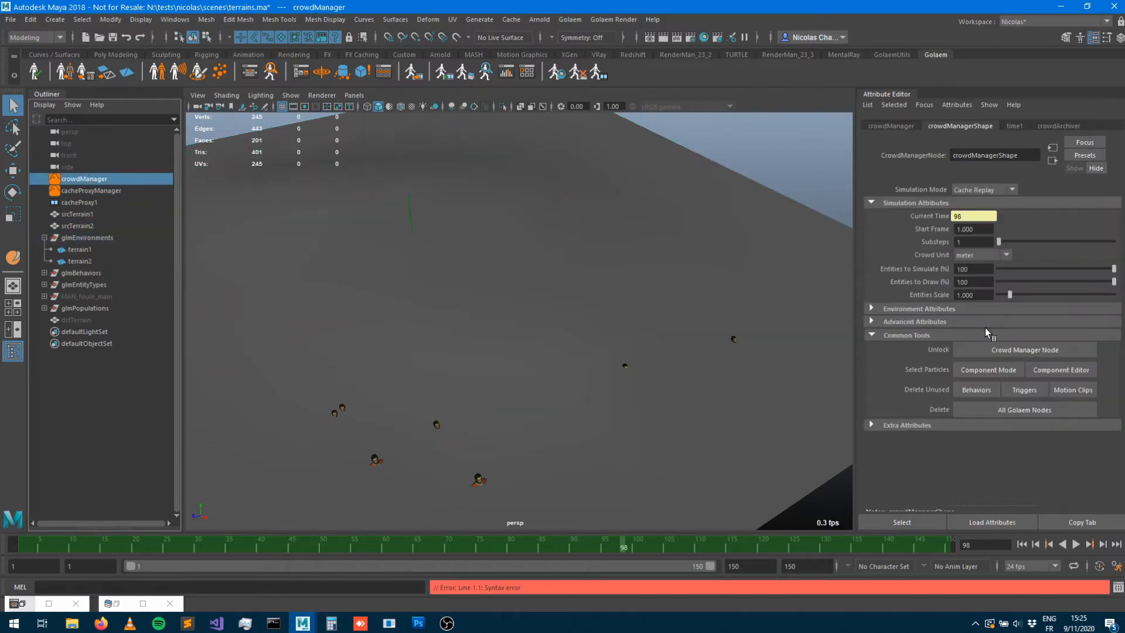
{"action": "left_click", "coordinate": [931, 307]}
{"action": "left_click", "coordinate": [1003, 324]}
{"action": "left_click", "coordinate": [993, 349]}
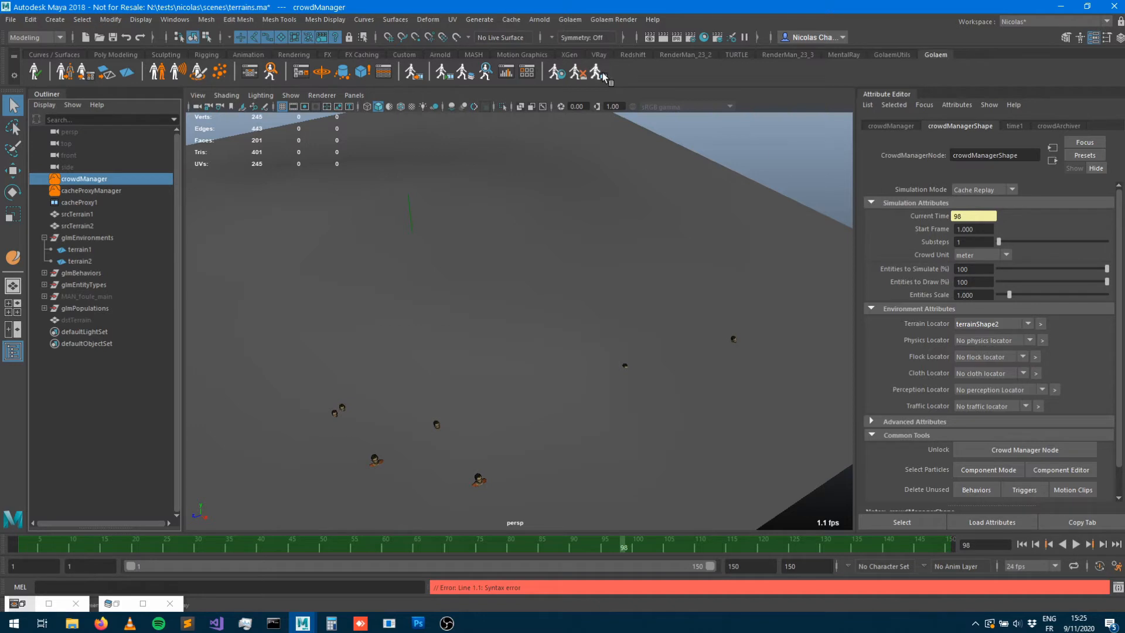
Return the crowd manager to Simulation mode and run the crowd simulation on the new terrain from frame 1
{"action": "left_click", "coordinate": [577, 72]}
{"action": "left_click", "coordinate": [1033, 545]}
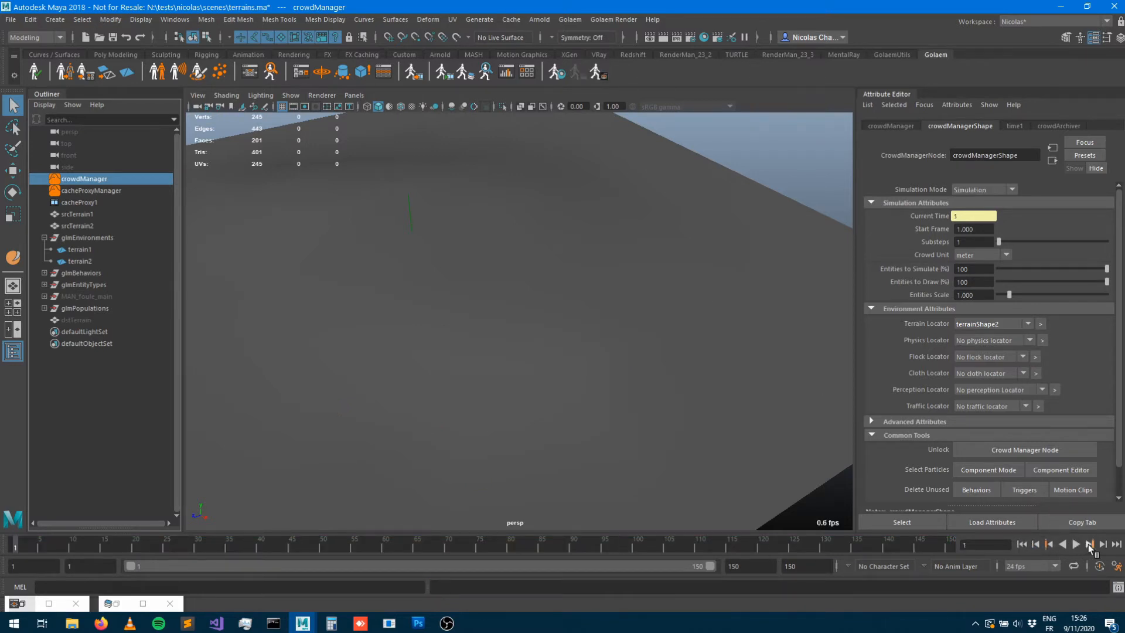
{"action": "left_click", "coordinate": [1103, 545]}
{"action": "left_click", "coordinate": [1105, 546]}
{"action": "left_click", "coordinate": [1104, 546]}
{"action": "left_click", "coordinate": [1104, 547]}
{"action": "left_click", "coordinate": [1104, 546]}
{"action": "left_click", "coordinate": [1104, 546]}
{"action": "left_click", "coordinate": [1104, 547]}
{"action": "left_click_drag", "start_coordinate": [577, 351], "coordinate": [534, 302], "text": "alt"}
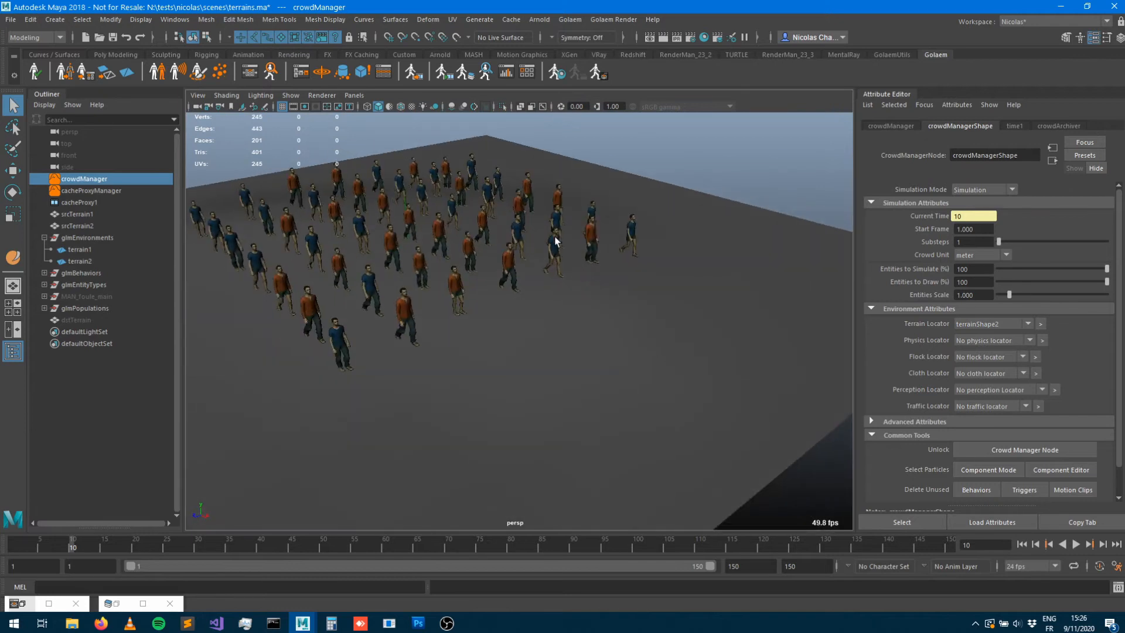
{"action": "left_click", "coordinate": [1074, 545]}
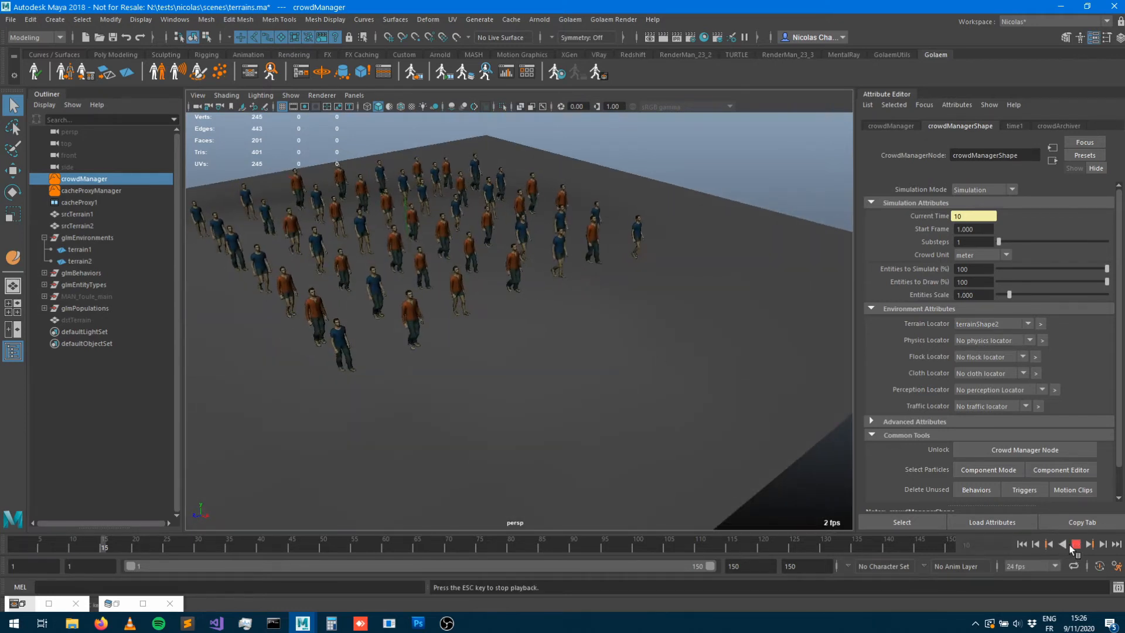
{"action": "left_click", "coordinate": [1074, 545]}
Export the crowdField1 simulation as the terrains cache for frames 1 to 150, and replay the cache, stopping at frame 83
{"action": "left_click", "coordinate": [414, 72]}
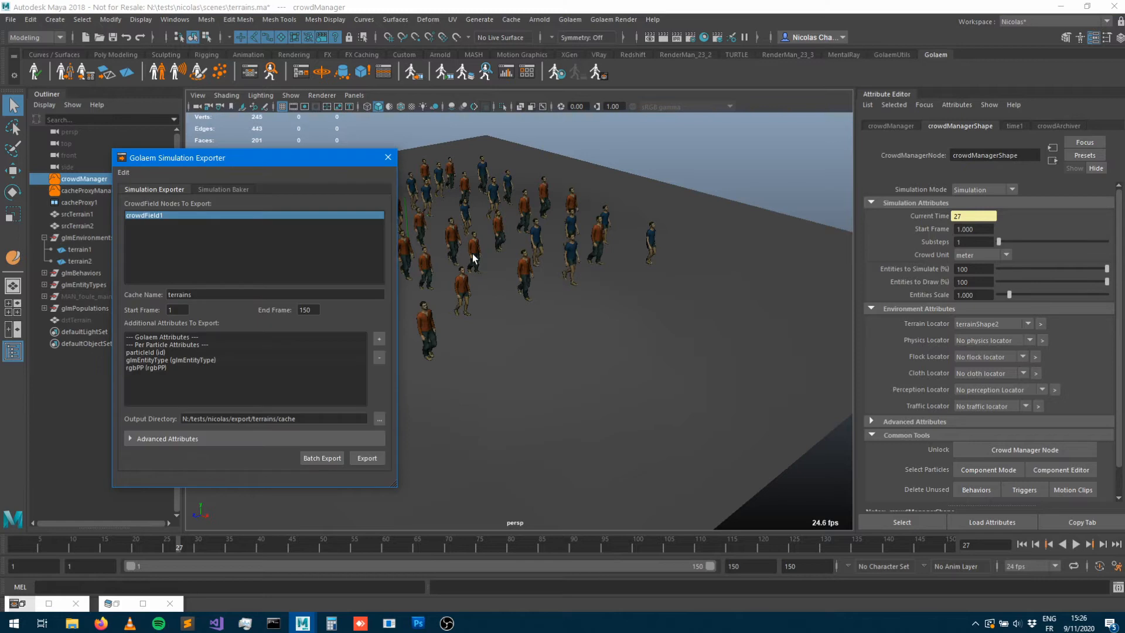
{"action": "left_click", "coordinate": [367, 458]}
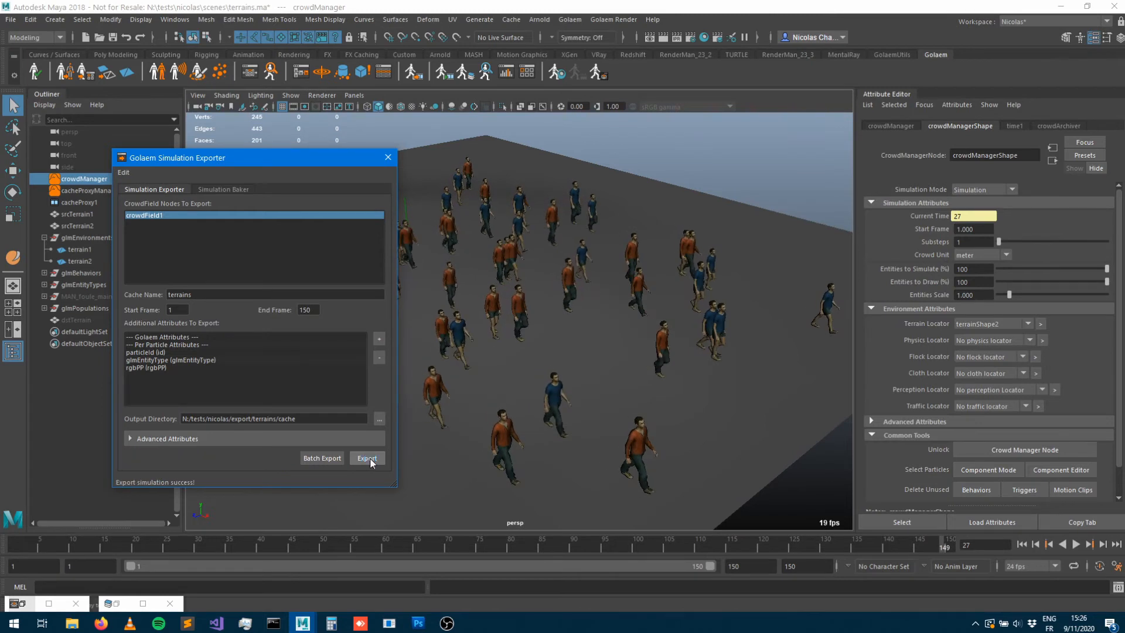
{"action": "left_click", "coordinate": [388, 157]}
{"action": "key", "text": "alt+v"}
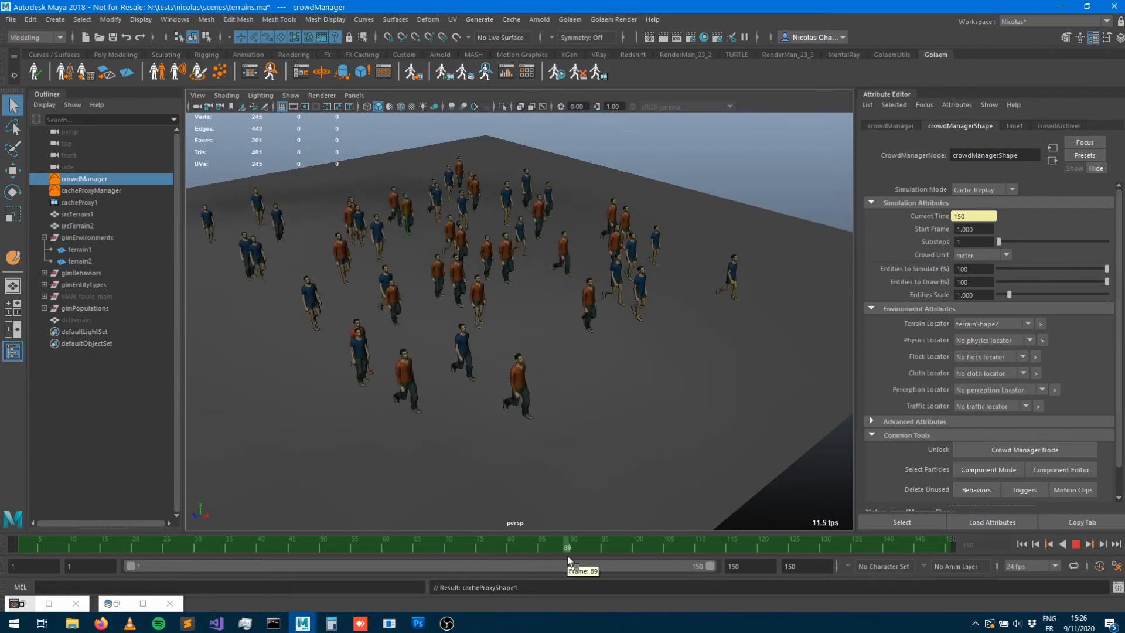
{"action": "left_click", "coordinate": [529, 546]}
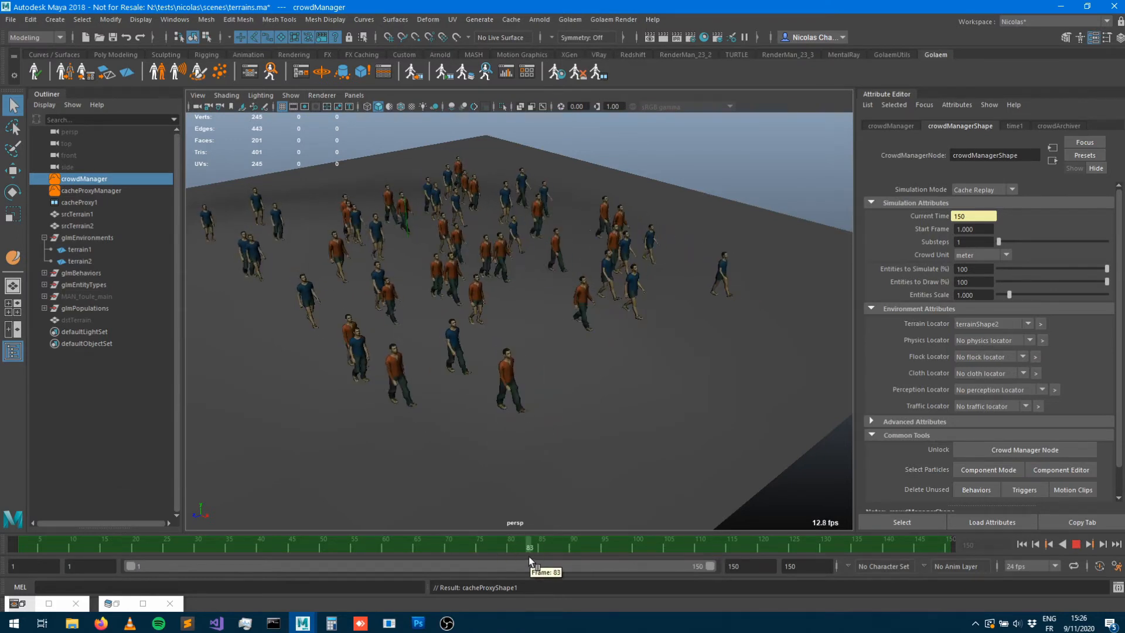
Hide the srcTerrain1 and srcTerrain2 meshes
{"action": "left_click", "coordinate": [86, 190]}
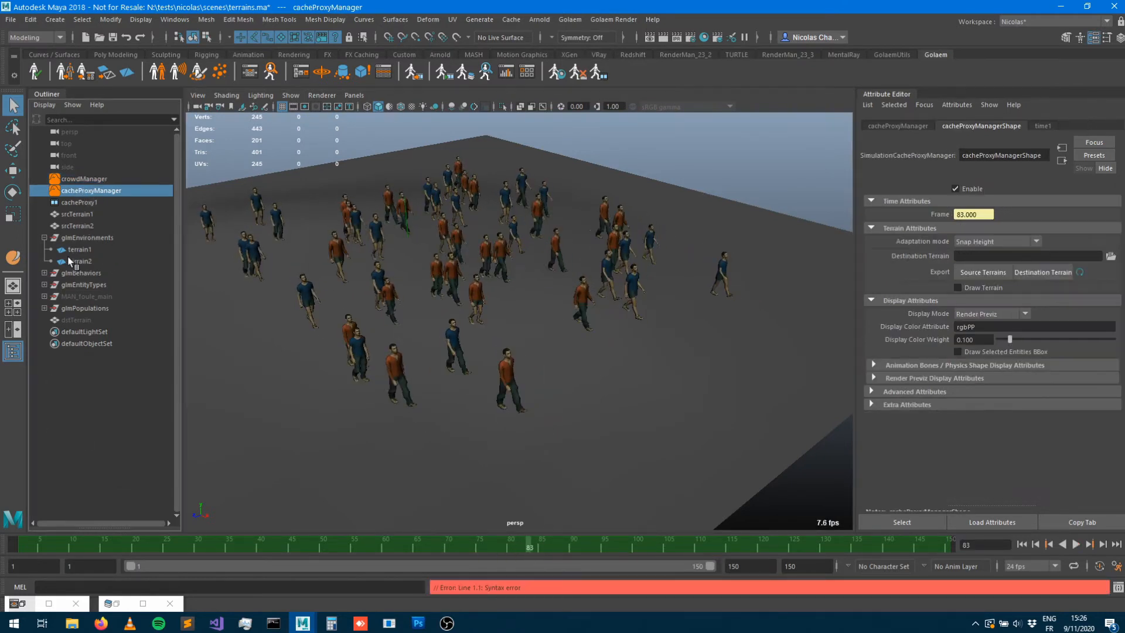
{"action": "left_click", "coordinate": [69, 212]}
{"action": "left_click", "coordinate": [71, 221], "text": "shift"}
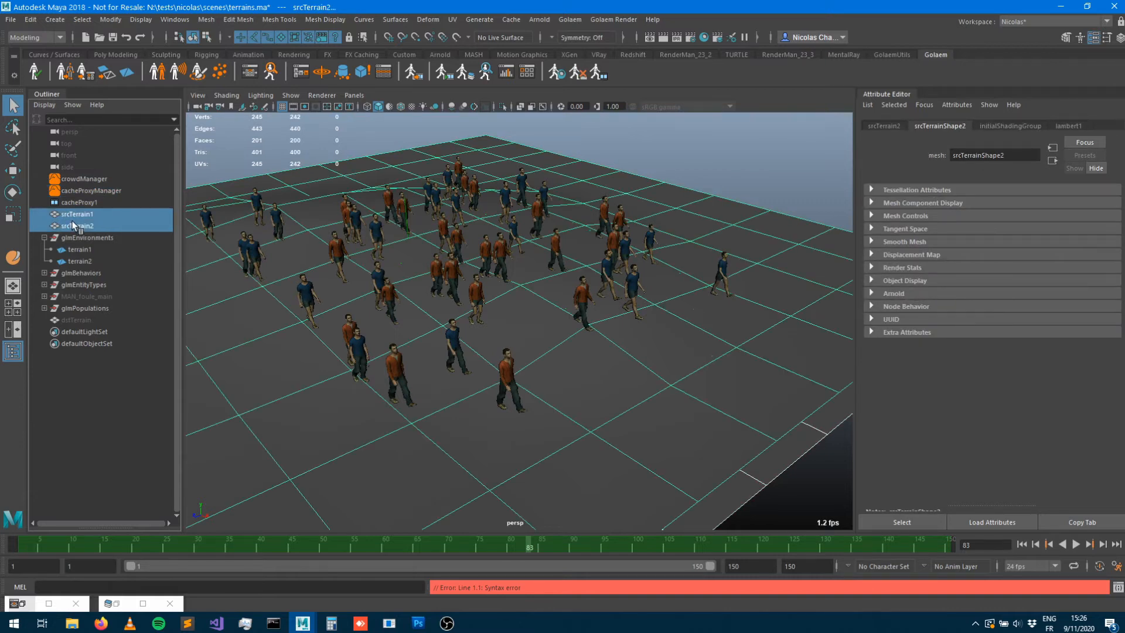
{"action": "key", "text": "ctrl+h"}
{"action": "left_click_drag", "start_coordinate": [485, 346], "coordinate": [526, 347], "text": "alt"}
Enable Draw Terrain on cacheProxyManager to view the re-exported source terrain, and open the attributes of cacheProxyShape1
{"action": "left_click", "coordinate": [89, 191]}
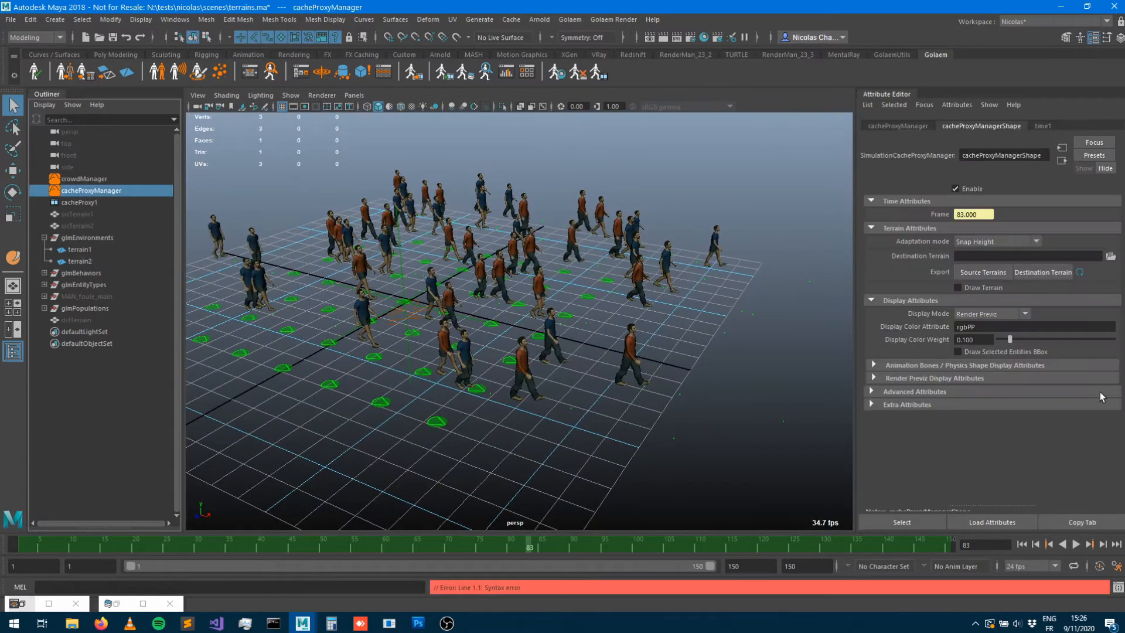
{"action": "left_click", "coordinate": [957, 288]}
{"action": "mouse_move", "coordinate": [545, 328]}
{"action": "left_mouse_down", "text": "alt"}
{"action": "mouse_move", "coordinate": [557, 343]}
{"action": "mouse_move", "coordinate": [494, 358]}
{"action": "mouse_move", "coordinate": [568, 341]}
{"action": "mouse_move", "coordinate": [528, 381]}
{"action": "mouse_move", "coordinate": [507, 373]}
{"action": "mouse_move", "coordinate": [571, 365]}
{"action": "mouse_move", "coordinate": [571, 344]}
{"action": "mouse_move", "coordinate": [568, 359]}
{"action": "mouse_move", "coordinate": [548, 355]}
{"action": "mouse_move", "coordinate": [515, 374]}
{"action": "mouse_move", "coordinate": [540, 361]}
{"action": "mouse_move", "coordinate": [539, 344]}
{"action": "mouse_move", "coordinate": [531, 363]}
{"action": "left_mouse_up", "text": "alt"}
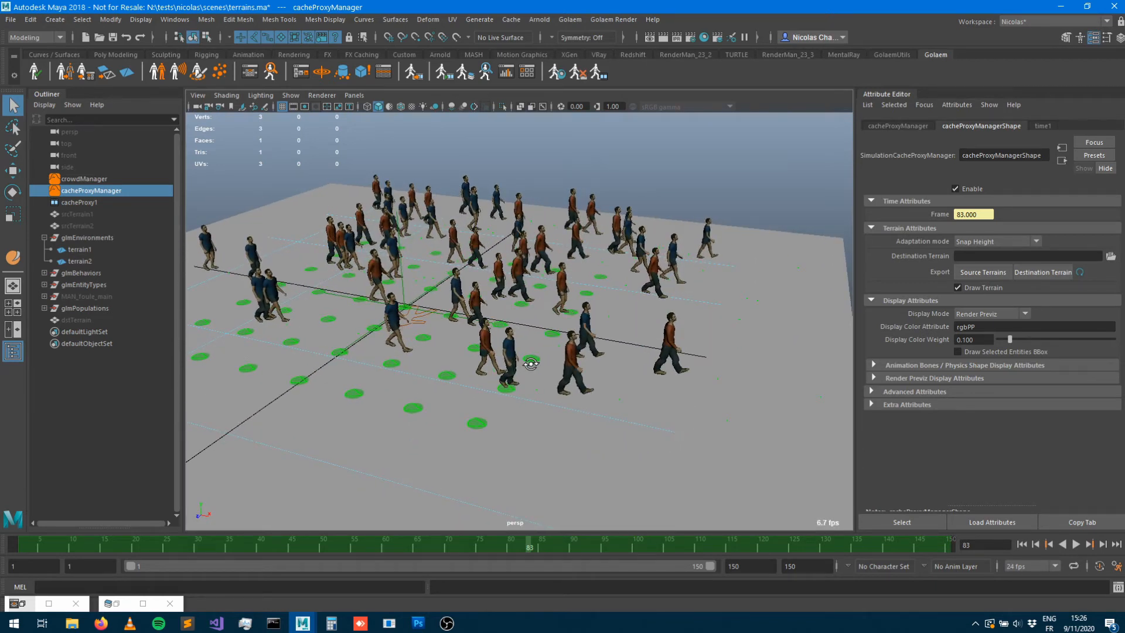
{"action": "left_click_drag", "start_coordinate": [531, 363], "coordinate": [510, 373], "text": "alt"}
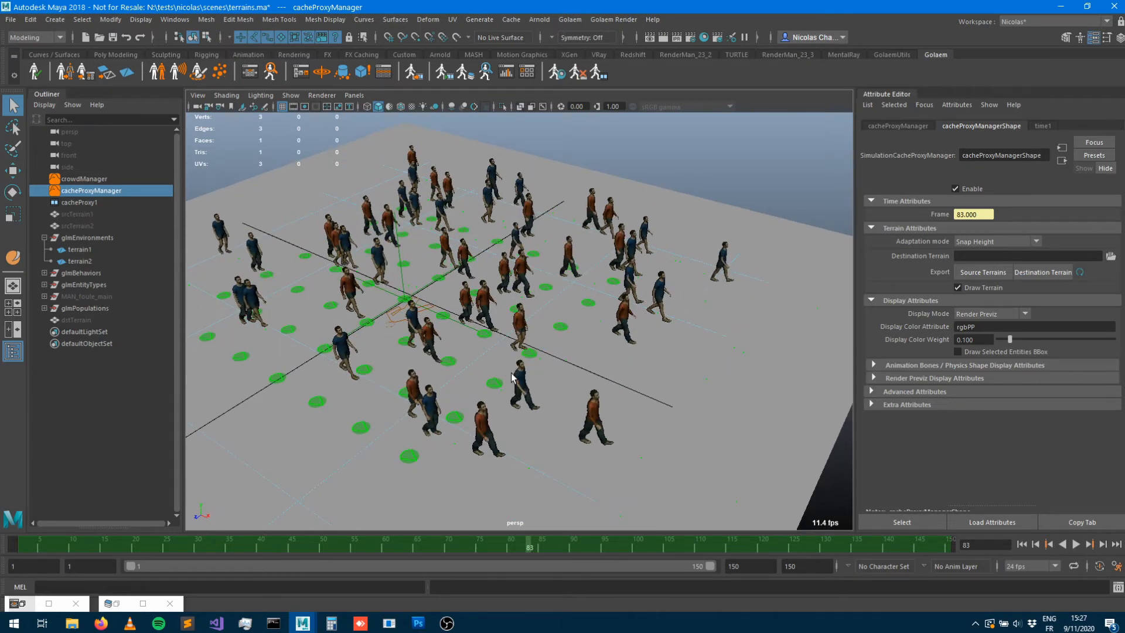
{"action": "left_click", "coordinate": [78, 203]}
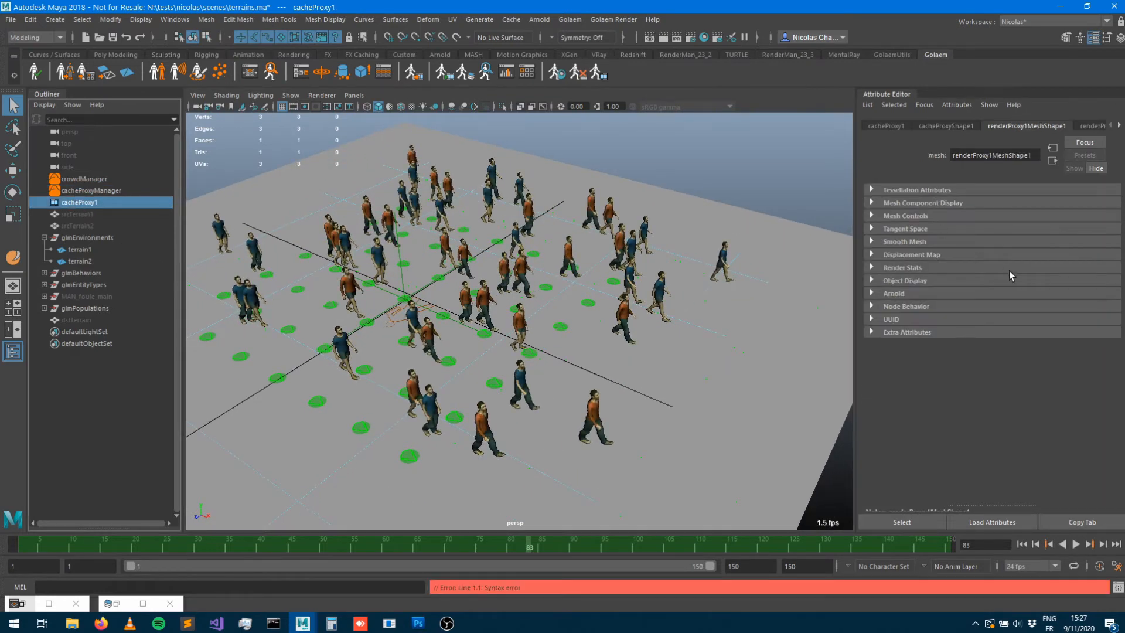
{"action": "left_click", "coordinate": [940, 126]}
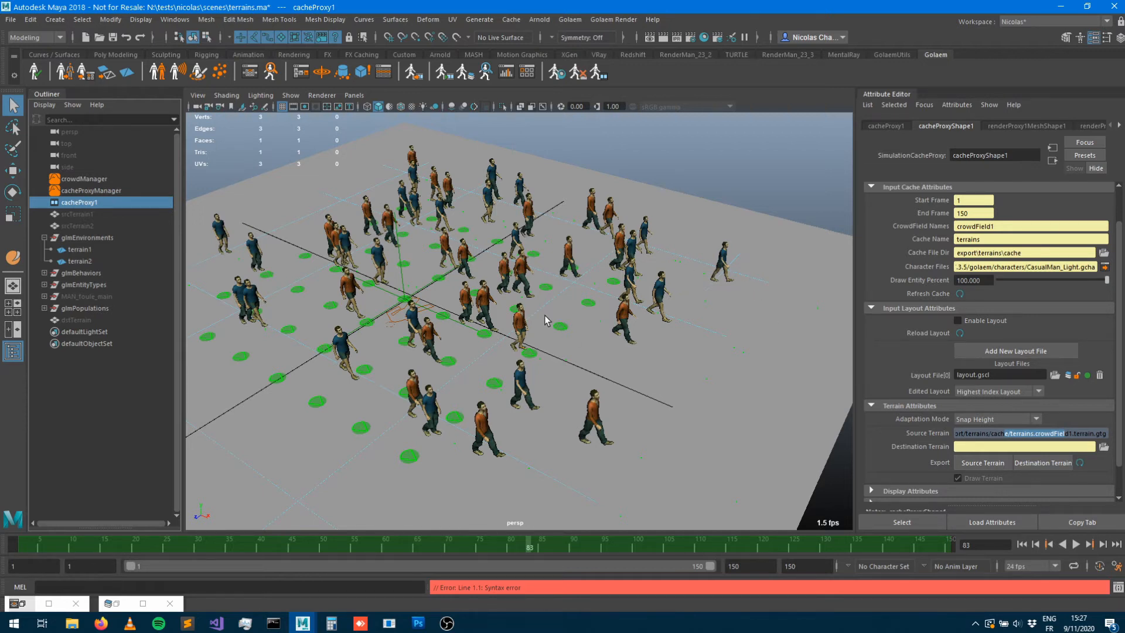
Show the hidden srcTerrain2 mesh again
{"action": "left_click_drag", "start_coordinate": [606, 375], "coordinate": [509, 352], "text": "alt"}
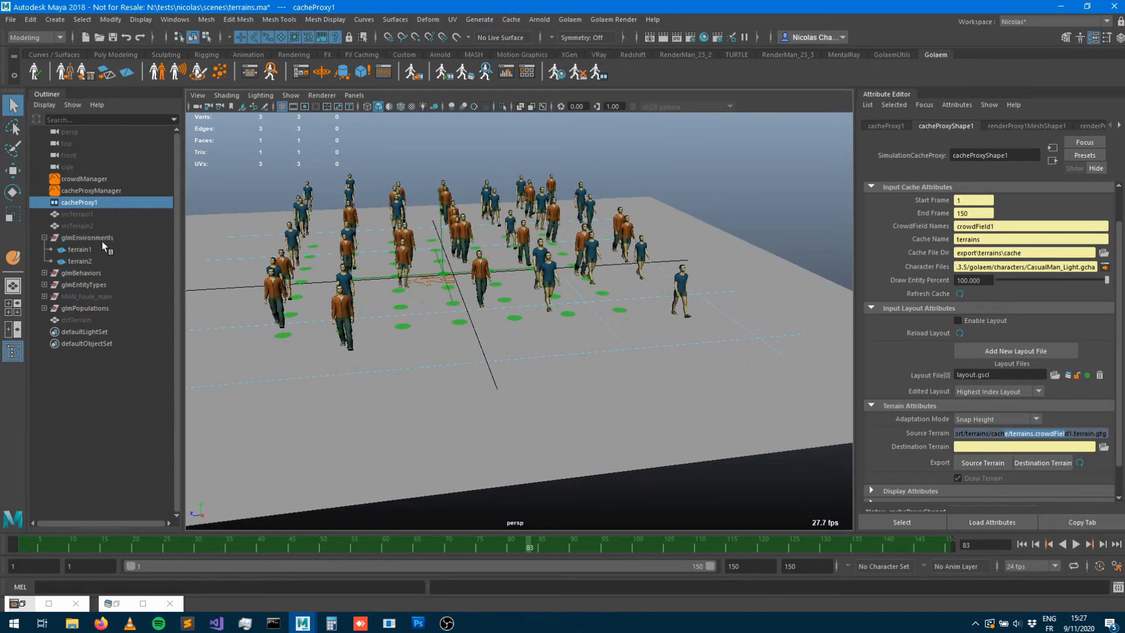
{"action": "left_click", "coordinate": [85, 226]}
{"action": "key", "text": "shift+h"}
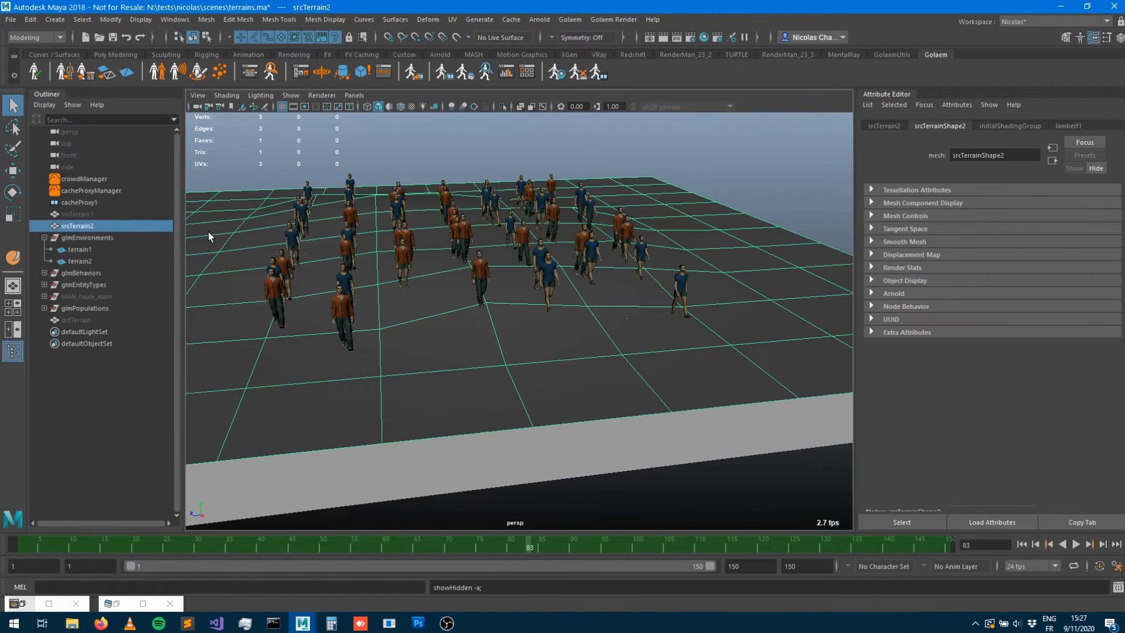
{"action": "left_click_drag", "start_coordinate": [527, 350], "coordinate": [364, 332], "text": "alt"}
Enable the layout on cacheProxyShape1 and examine how the crowd sits relative to srcTerrain2
{"action": "left_click", "coordinate": [70, 202]}
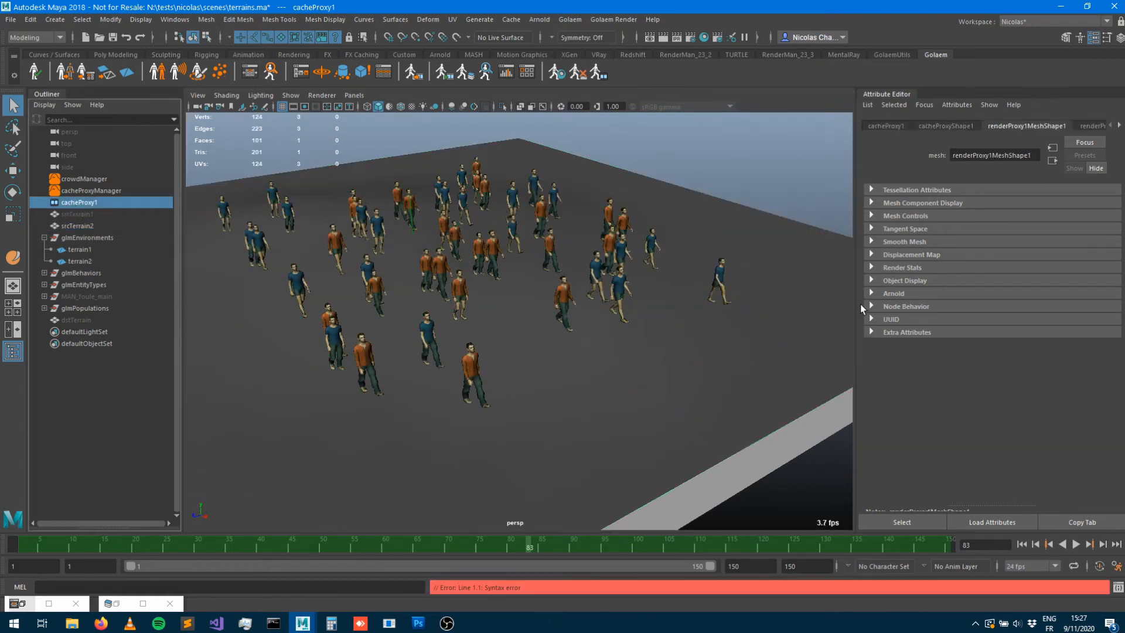
{"action": "left_click", "coordinate": [944, 125]}
{"action": "left_click", "coordinate": [958, 320]}
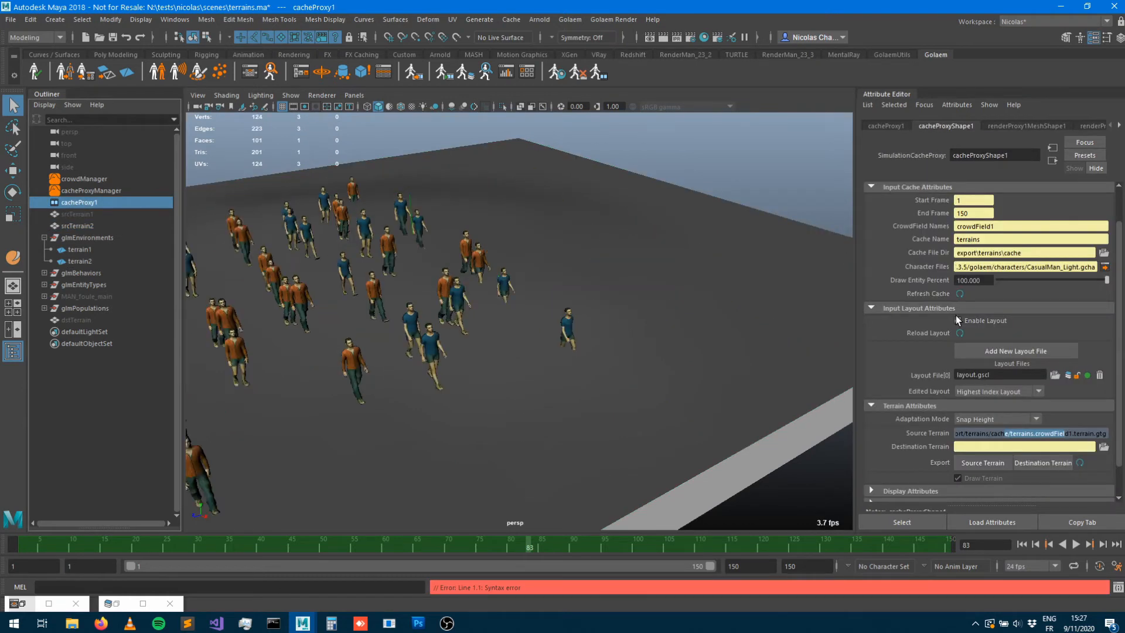
{"action": "left_click_drag", "start_coordinate": [468, 333], "coordinate": [440, 322], "text": "alt"}
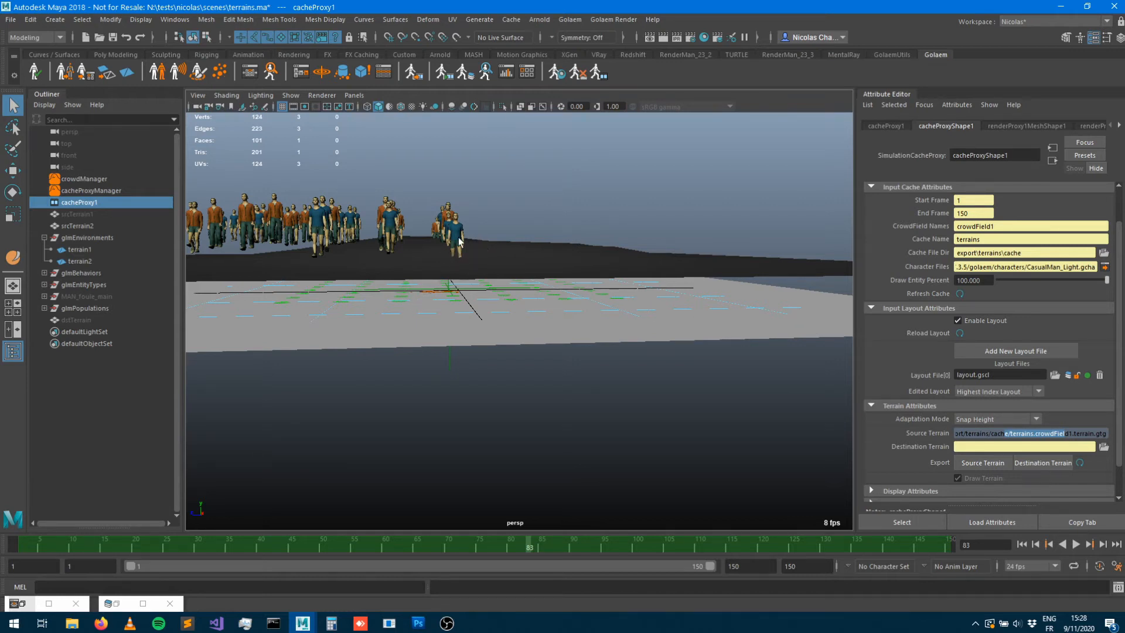
{"action": "left_click_drag", "start_coordinate": [381, 263], "coordinate": [473, 296], "text": "alt"}
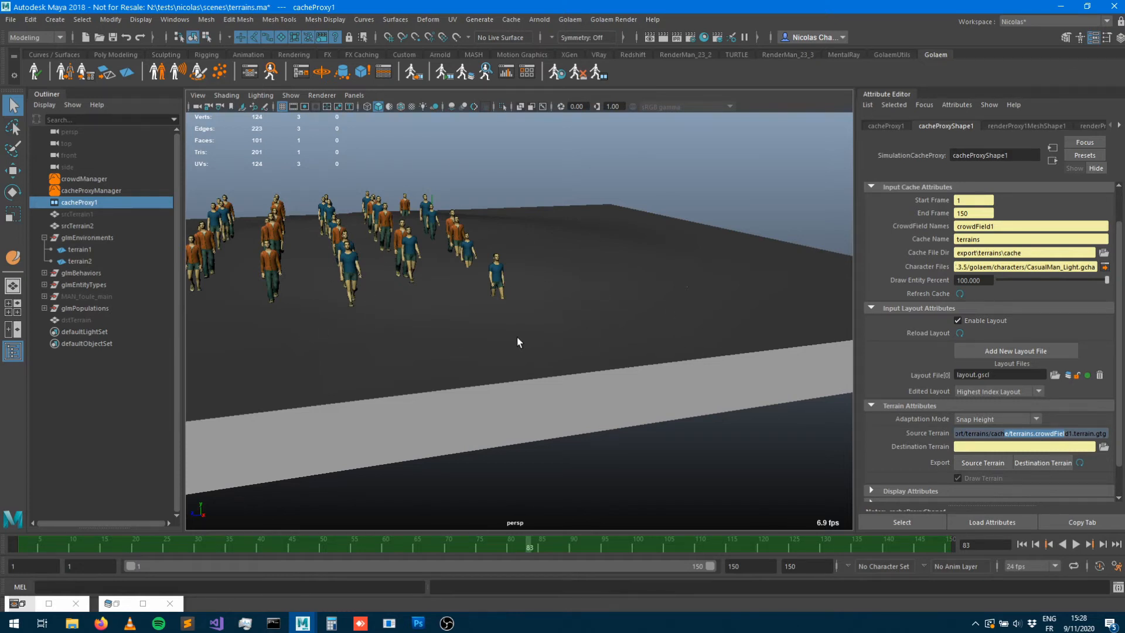
Re-export the source terrain from the Terrain Attributes of cacheProxyShape1
{"action": "left_click", "coordinate": [90, 191]}
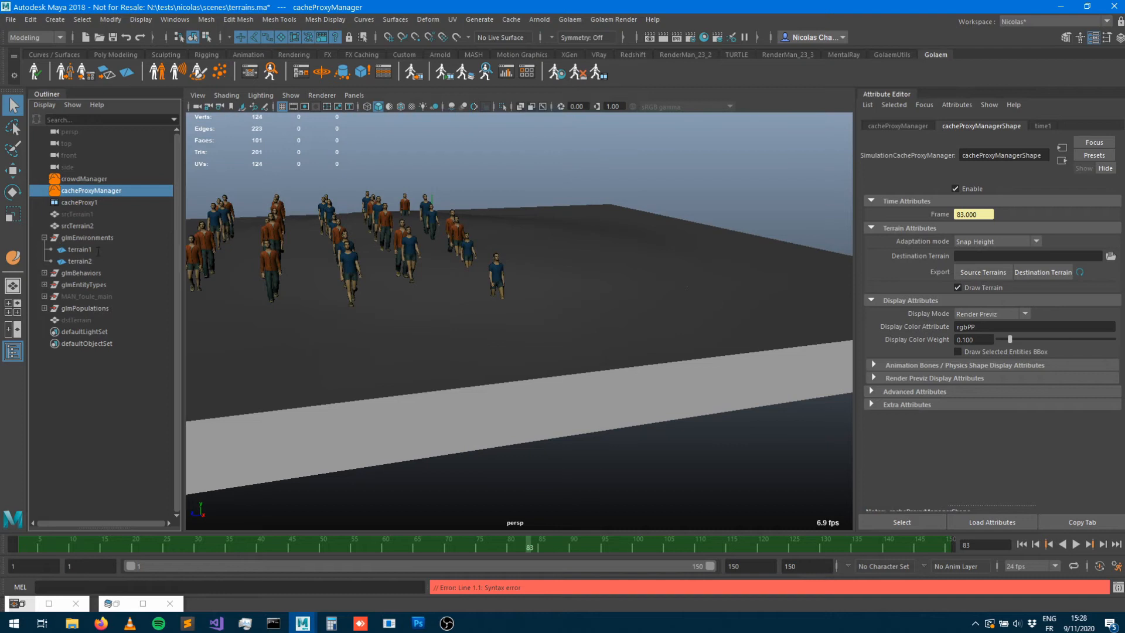
{"action": "left_click", "coordinate": [94, 202]}
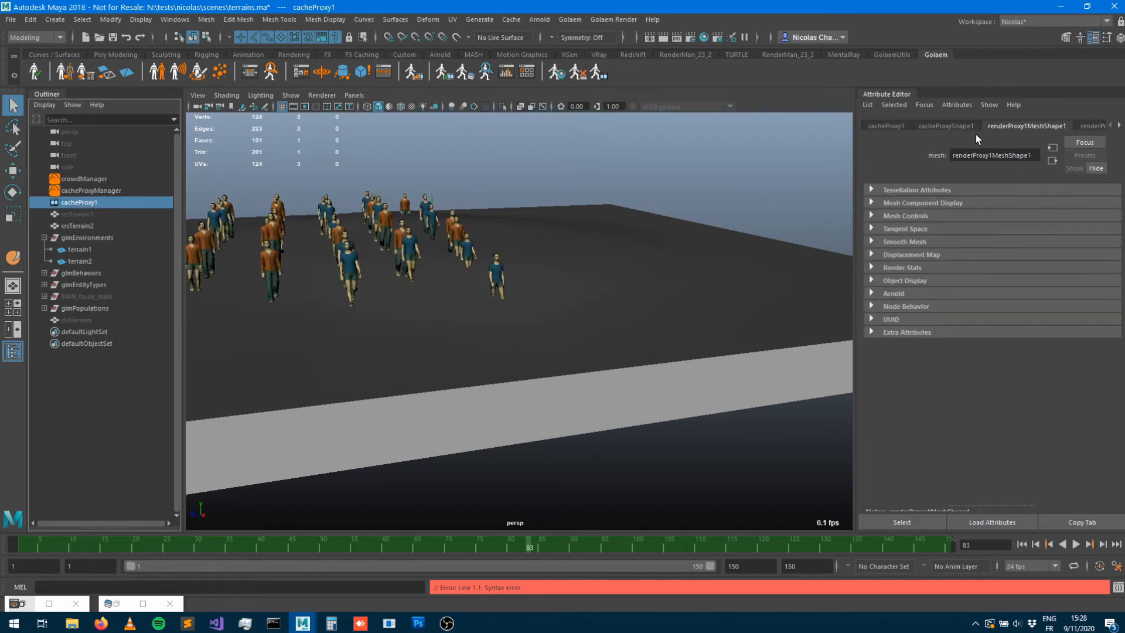
{"action": "left_click", "coordinate": [954, 127]}
{"action": "scroll", "coordinate": [1007, 353], "scroll_direction": "down", "scroll_amount": 2}
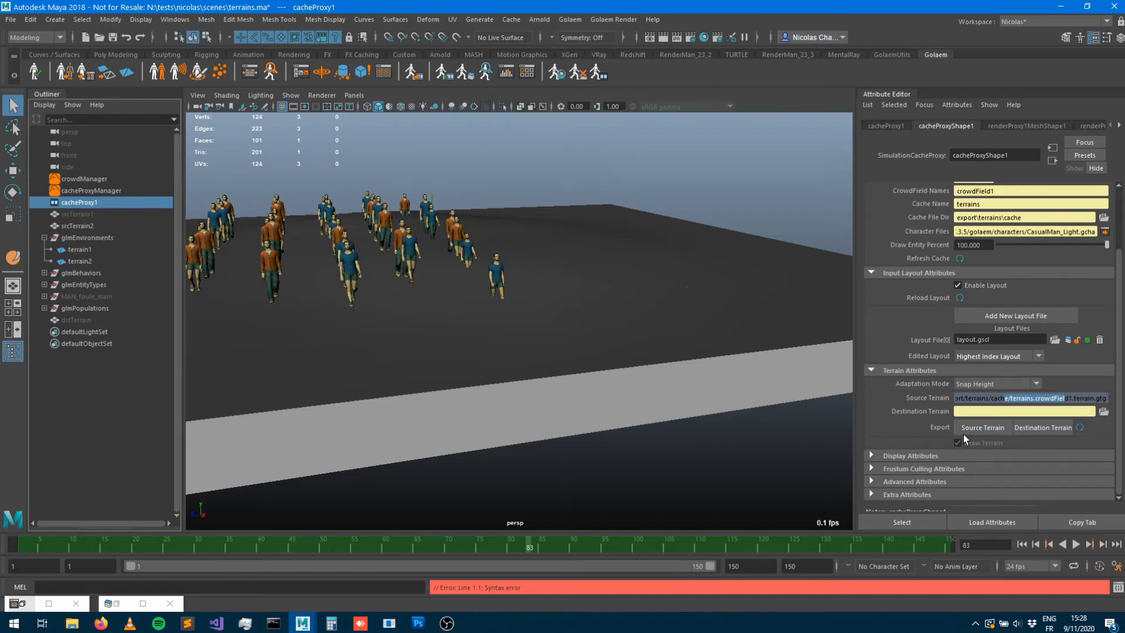
{"action": "left_click", "coordinate": [975, 428]}
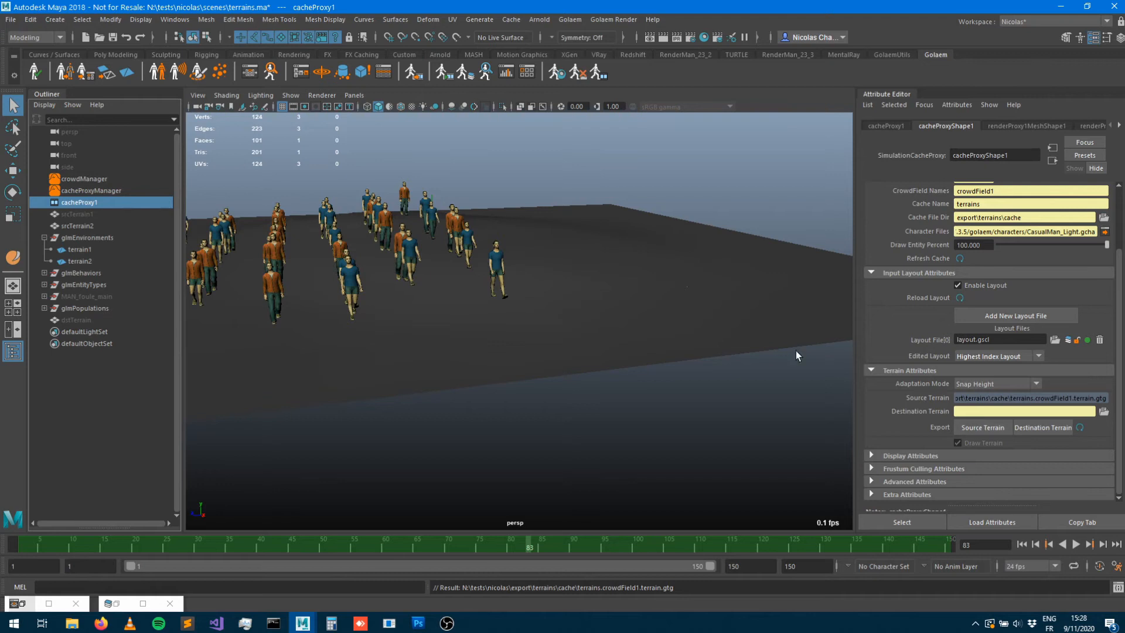
Inspect the crowd on the re-exported source terrain and move the timeline to frame 98
{"action": "mouse_move", "coordinate": [504, 289]}
{"action": "left_mouse_down", "text": "alt"}
{"action": "mouse_move", "coordinate": [530, 277]}
{"action": "mouse_move", "coordinate": [405, 231]}
{"action": "mouse_move", "coordinate": [519, 305]}
{"action": "left_mouse_up", "text": "alt"}
{"action": "mouse_move", "coordinate": [549, 287]}
{"action": "left_mouse_down", "text": "alt"}
{"action": "mouse_move", "coordinate": [572, 294]}
{"action": "mouse_move", "coordinate": [557, 297]}
{"action": "left_mouse_up", "text": "alt"}
{"action": "middle_click_drag", "start_coordinate": [499, 197], "coordinate": [571, 191], "text": "alt"}
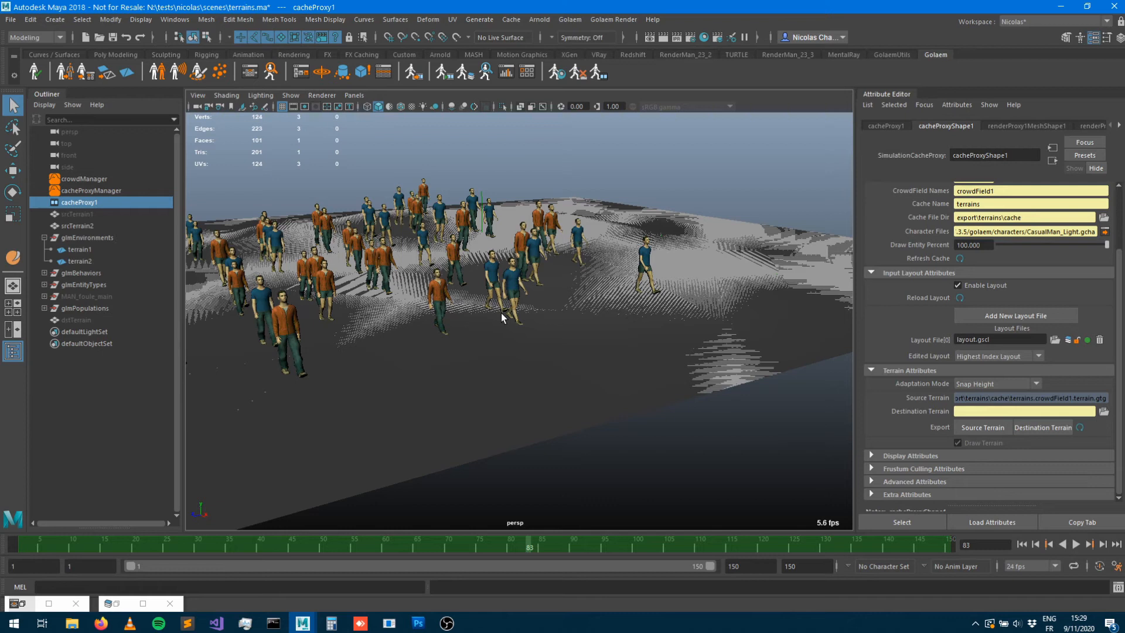
{"action": "left_click_drag", "start_coordinate": [536, 549], "coordinate": [624, 536]}
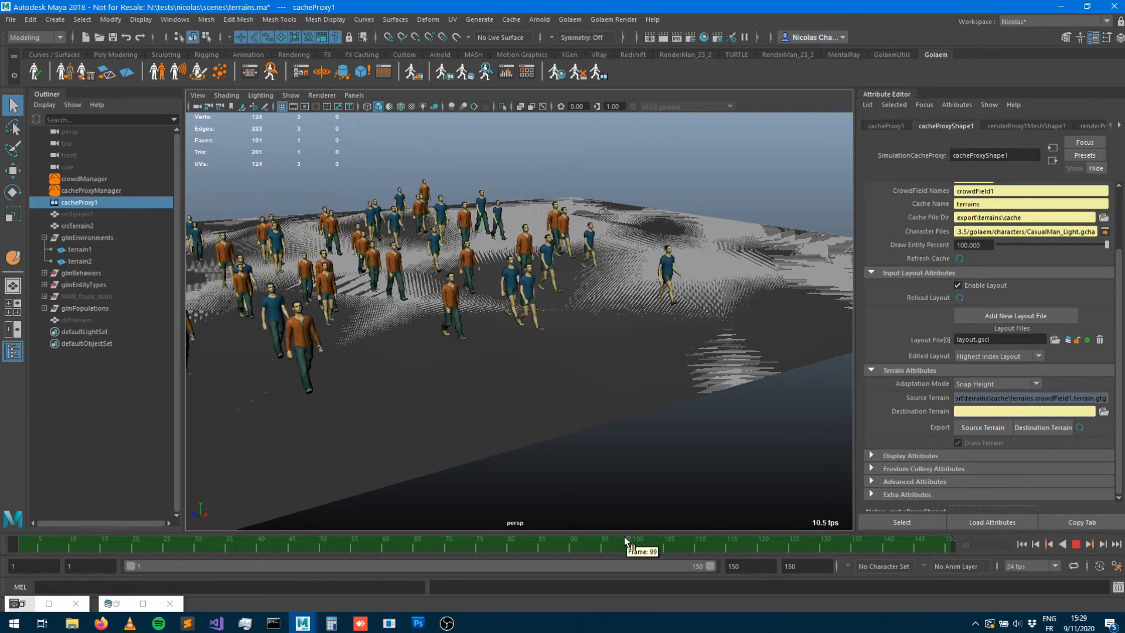
Toggle Enable Layout off and on for cacheProxyShape1 to compare the crowd with and without the layout, leaving it enabled
{"action": "left_click", "coordinate": [959, 285]}
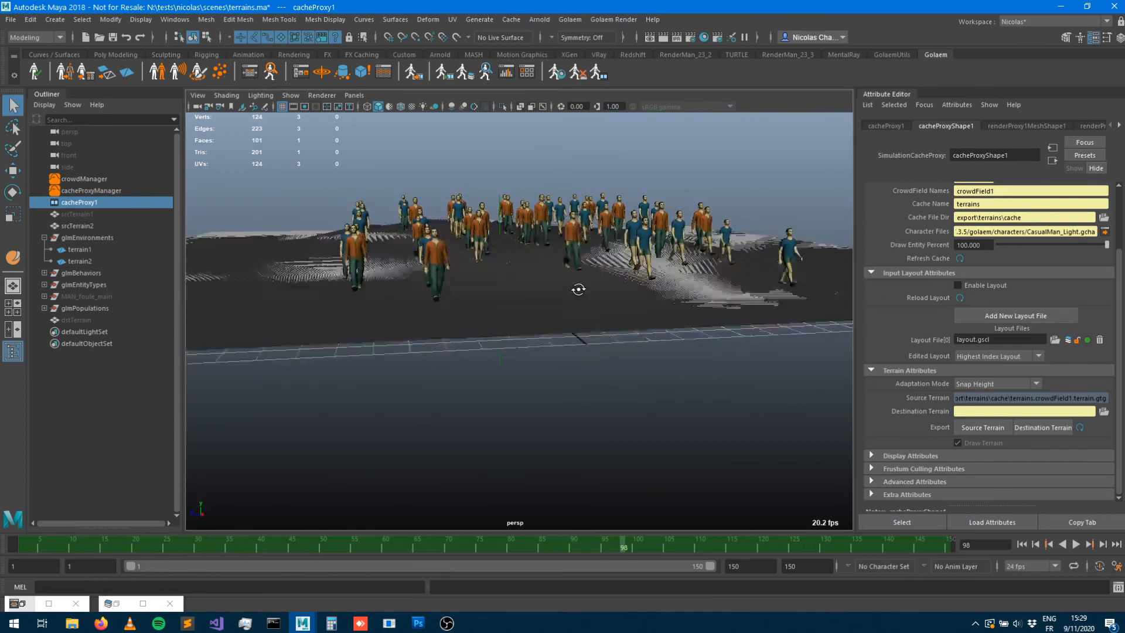
{"action": "left_click", "coordinate": [958, 286]}
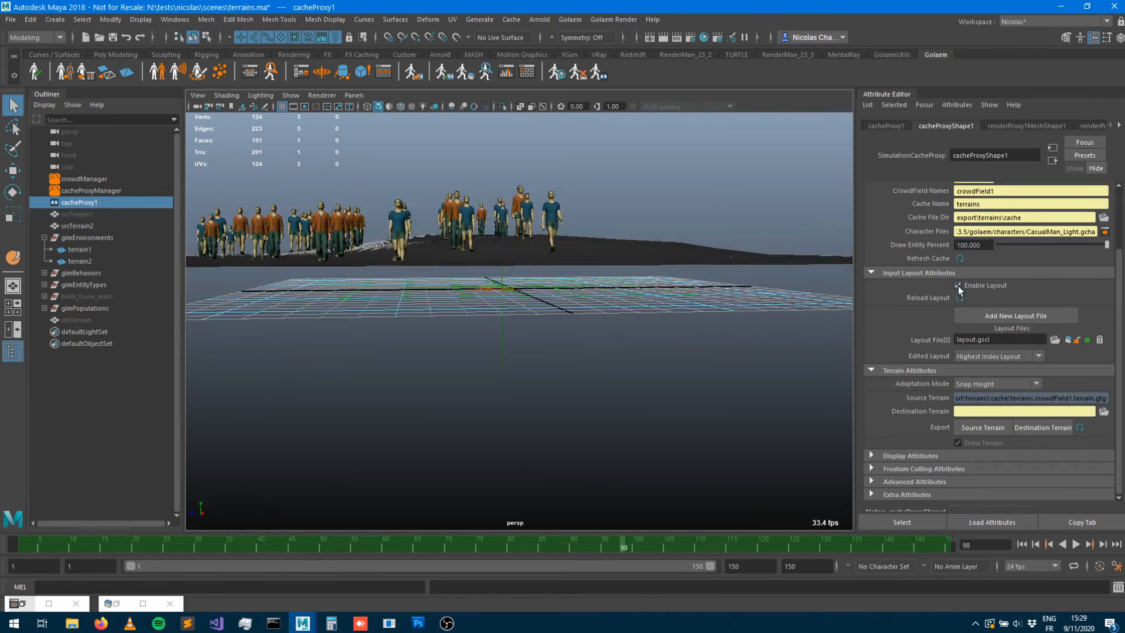
{"action": "left_click", "coordinate": [958, 286]}
{"action": "left_click", "coordinate": [958, 287]}
{"action": "left_click", "coordinate": [958, 287]}
{"action": "left_click", "coordinate": [959, 286]}
{"action": "left_click_drag", "start_coordinate": [526, 280], "coordinate": [580, 316], "text": "alt"}
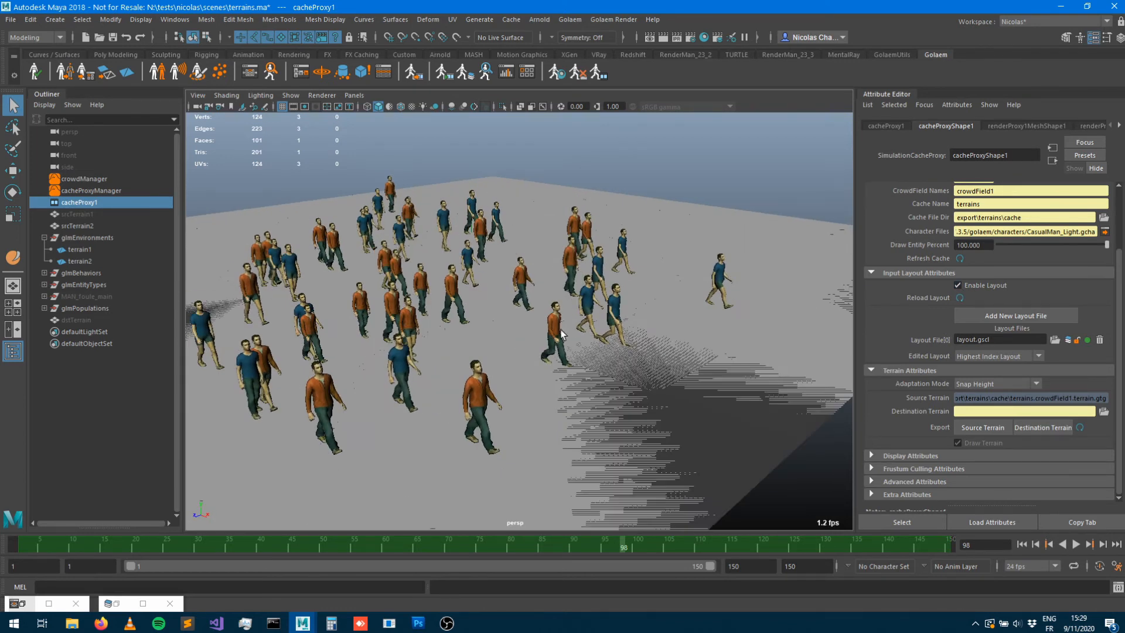
Disable Draw Terrain on cacheProxyManager
{"action": "left_click", "coordinate": [106, 190]}
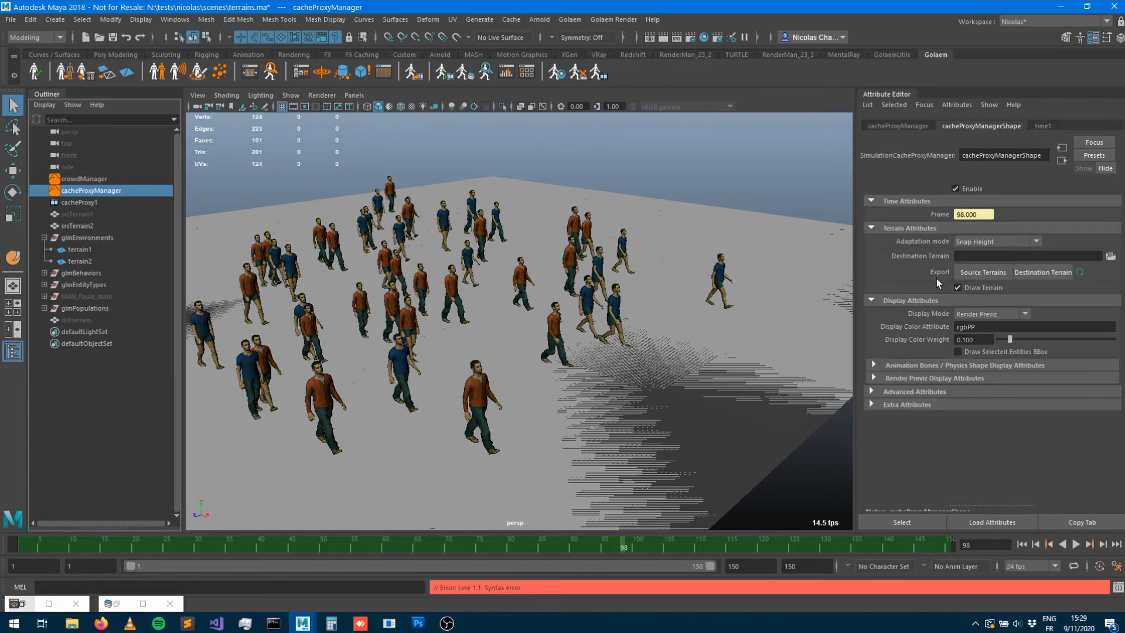
{"action": "left_click", "coordinate": [958, 288]}
{"action": "left_click_drag", "start_coordinate": [545, 319], "coordinate": [569, 333], "text": "alt"}
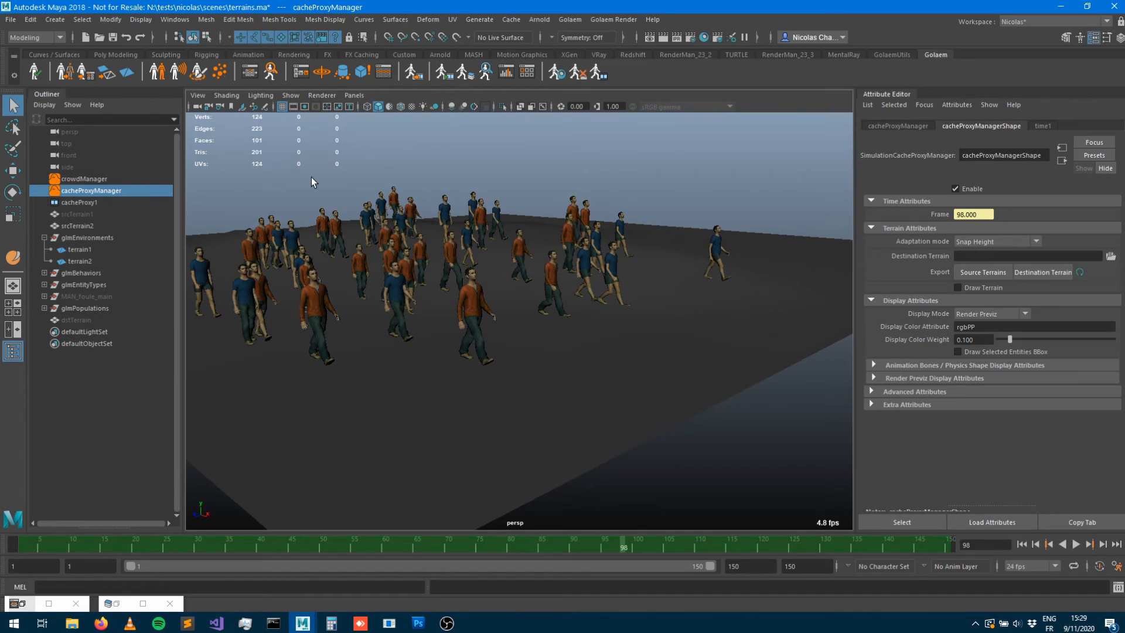
{"action": "left_click_drag", "start_coordinate": [633, 302], "coordinate": [603, 326], "text": "alt"}
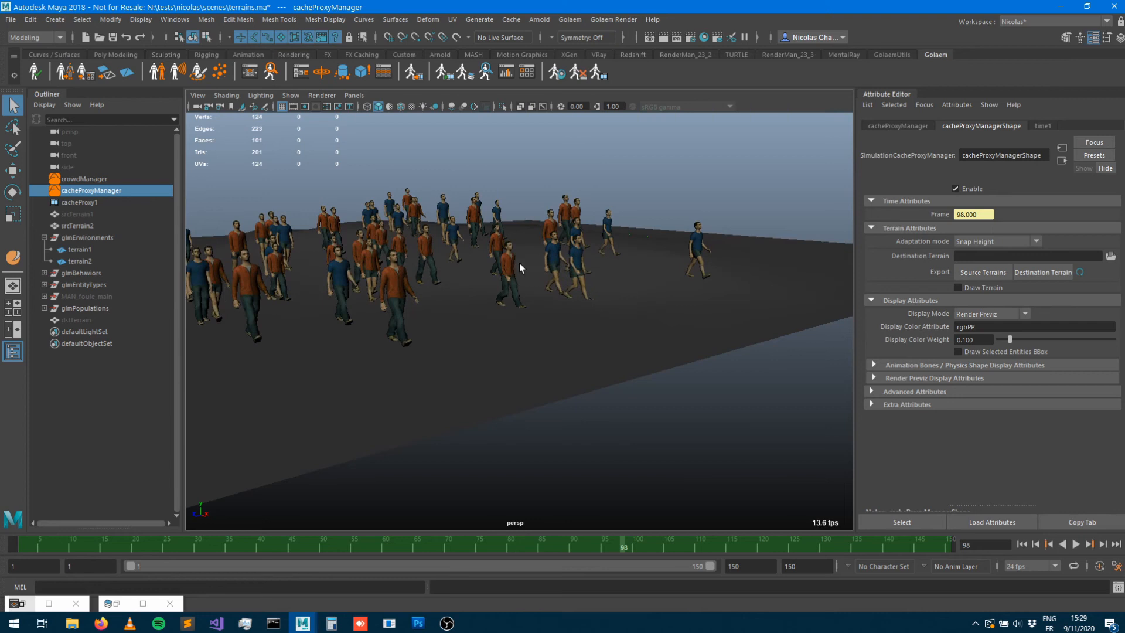
Show the dstTerrain mesh and hide srcTerrain2
{"action": "left_click", "coordinate": [76, 320]}
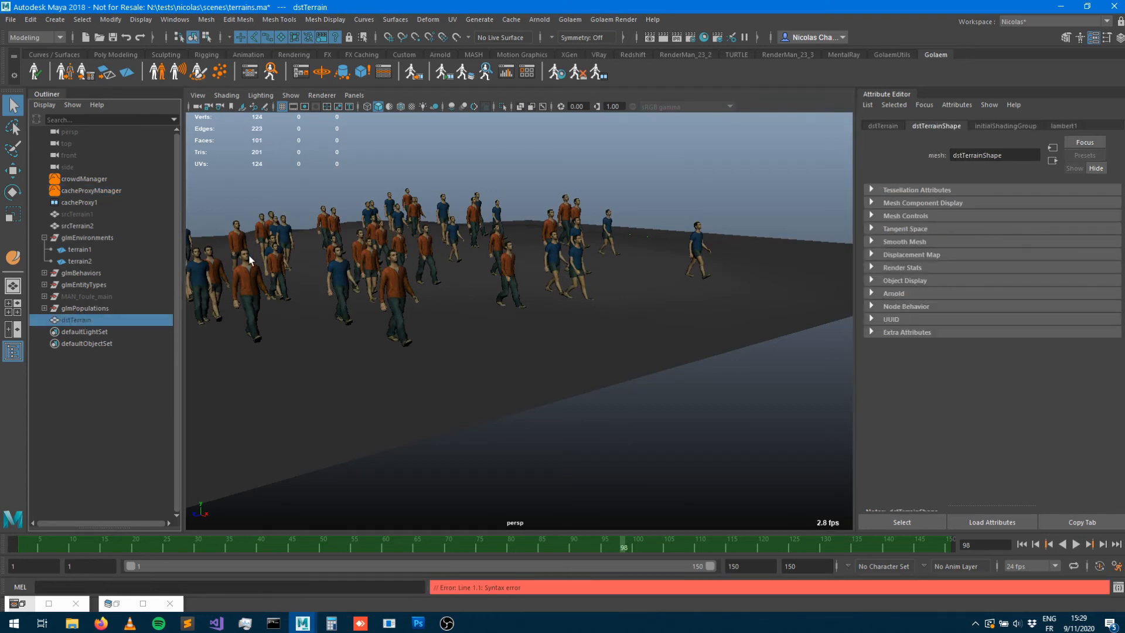
{"action": "key", "text": "shift+h"}
{"action": "mouse_move", "coordinate": [686, 372]}
{"action": "left_mouse_down", "text": "alt"}
{"action": "mouse_move", "coordinate": [700, 357]}
{"action": "mouse_move", "coordinate": [691, 369]}
{"action": "left_mouse_up", "text": "alt"}
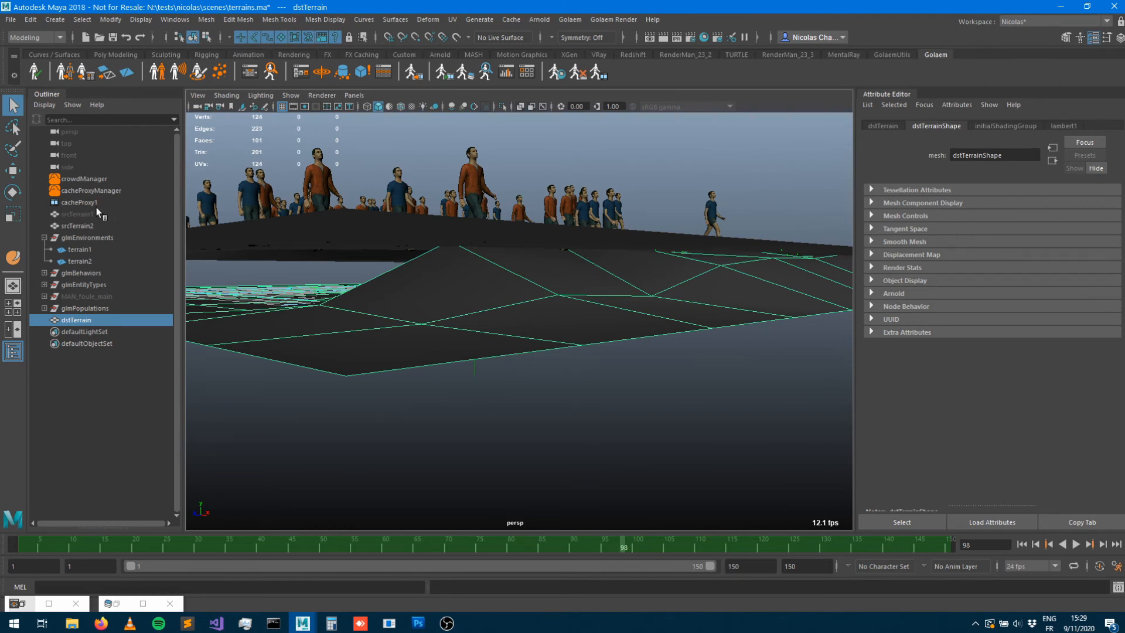
{"action": "left_click", "coordinate": [68, 226]}
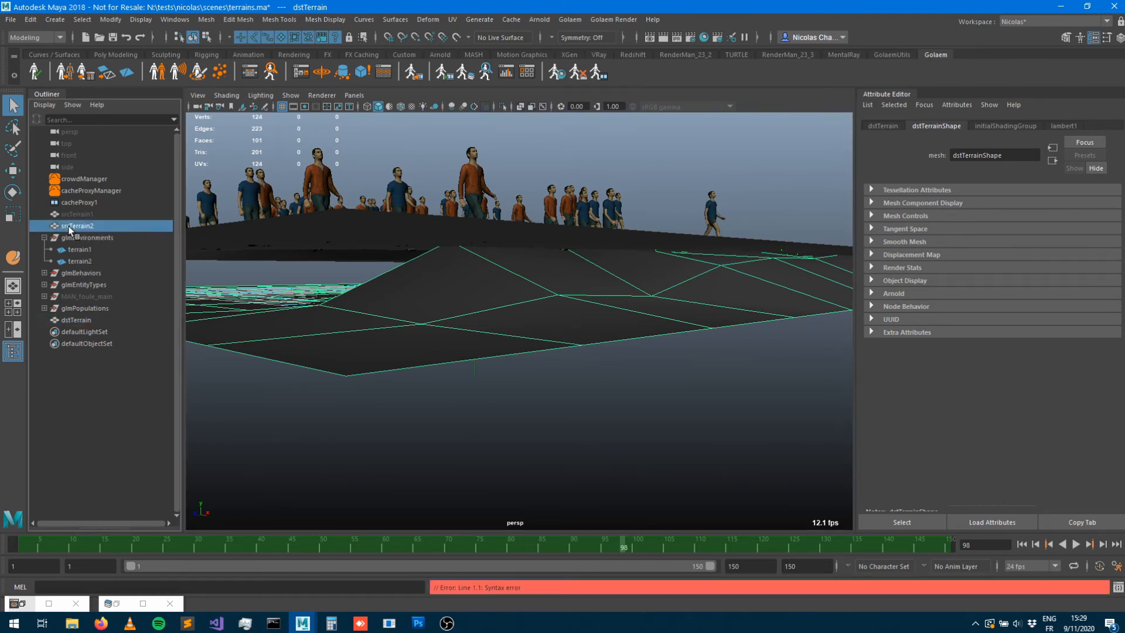
{"action": "key", "text": "ctrl+h"}
{"action": "mouse_move", "coordinate": [564, 290]}
{"action": "left_mouse_down", "text": "alt"}
{"action": "mouse_move", "coordinate": [534, 296]}
{"action": "mouse_move", "coordinate": [563, 297]}
{"action": "left_mouse_up", "text": "alt"}
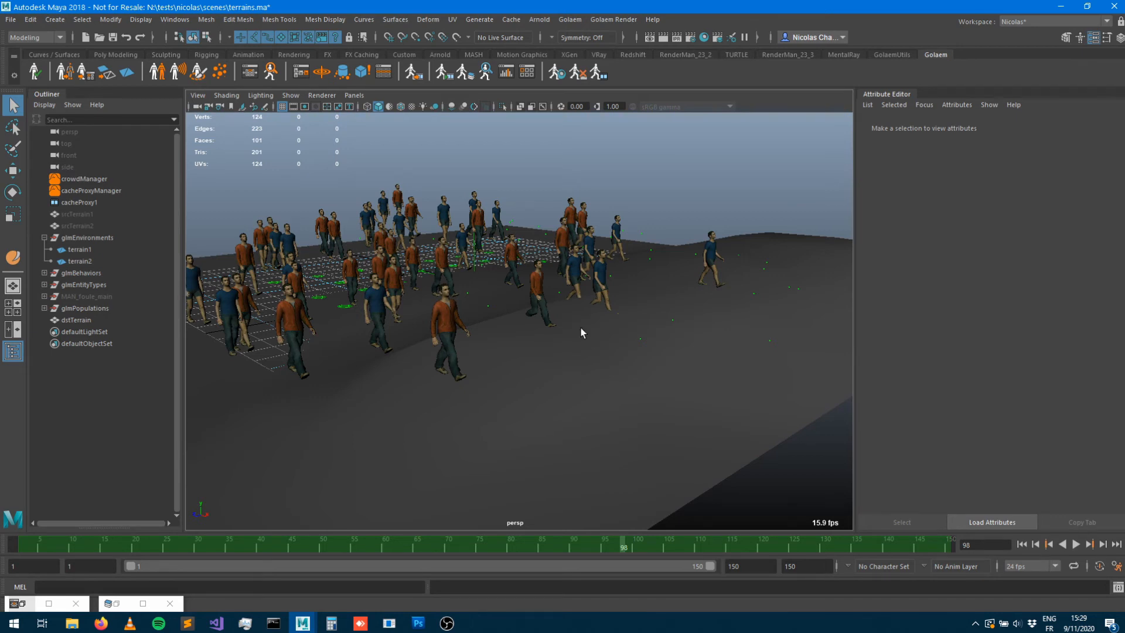
Select dstTerrain together with cacheProxy1 and view the terrain export options of cacheProxyShape1
{"action": "left_click", "coordinate": [73, 320]}
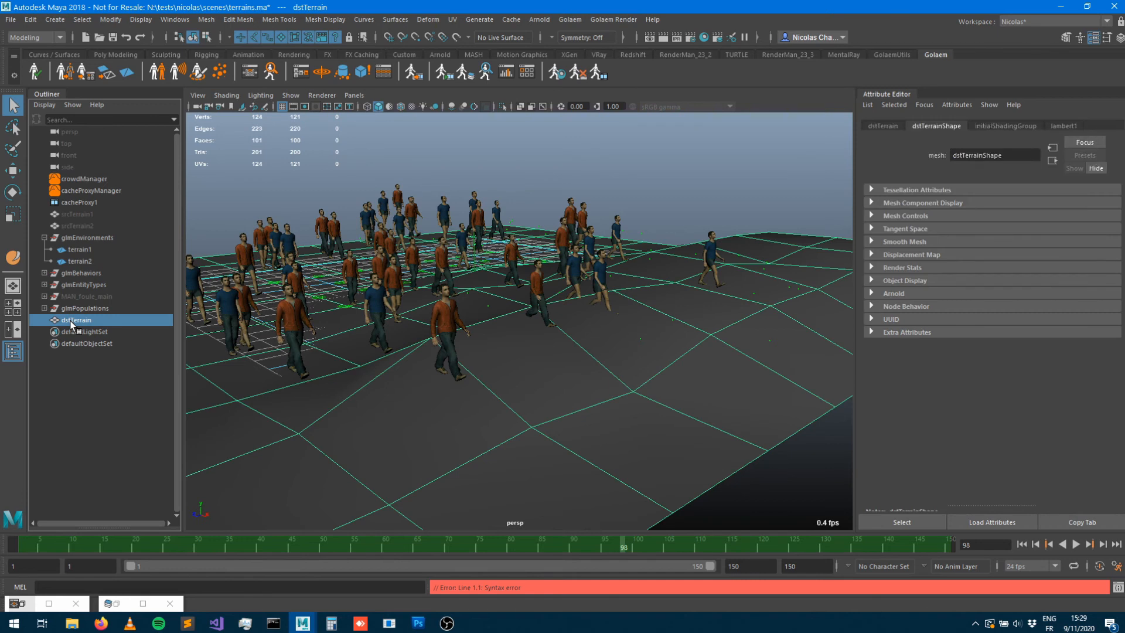
{"action": "left_click", "coordinate": [81, 202], "text": "ctrl"}
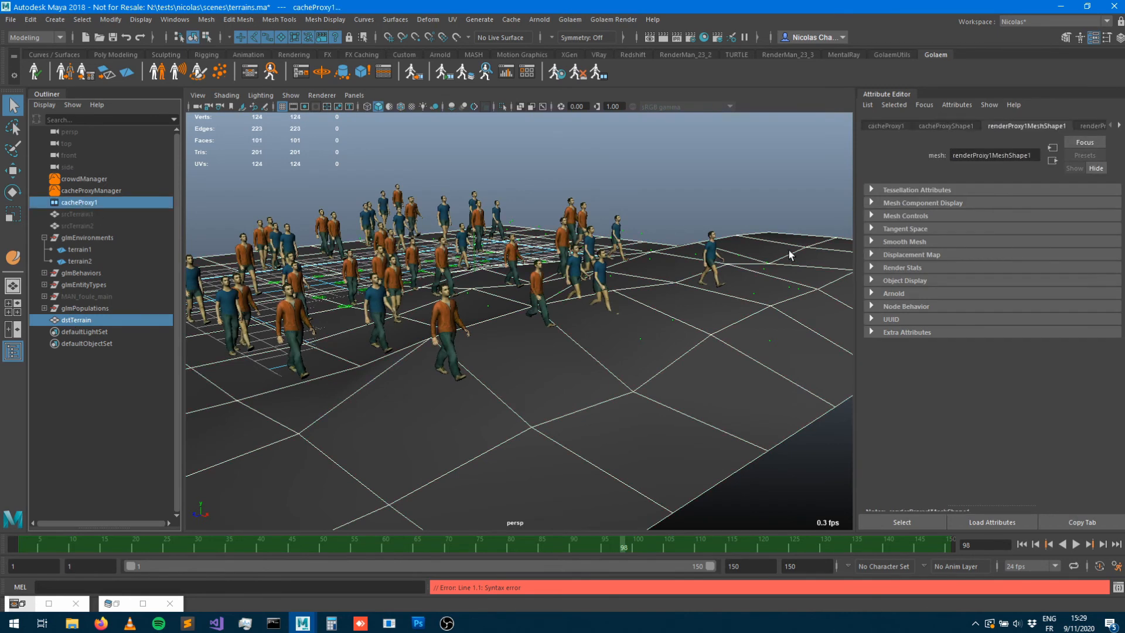
{"action": "left_click", "coordinate": [946, 127]}
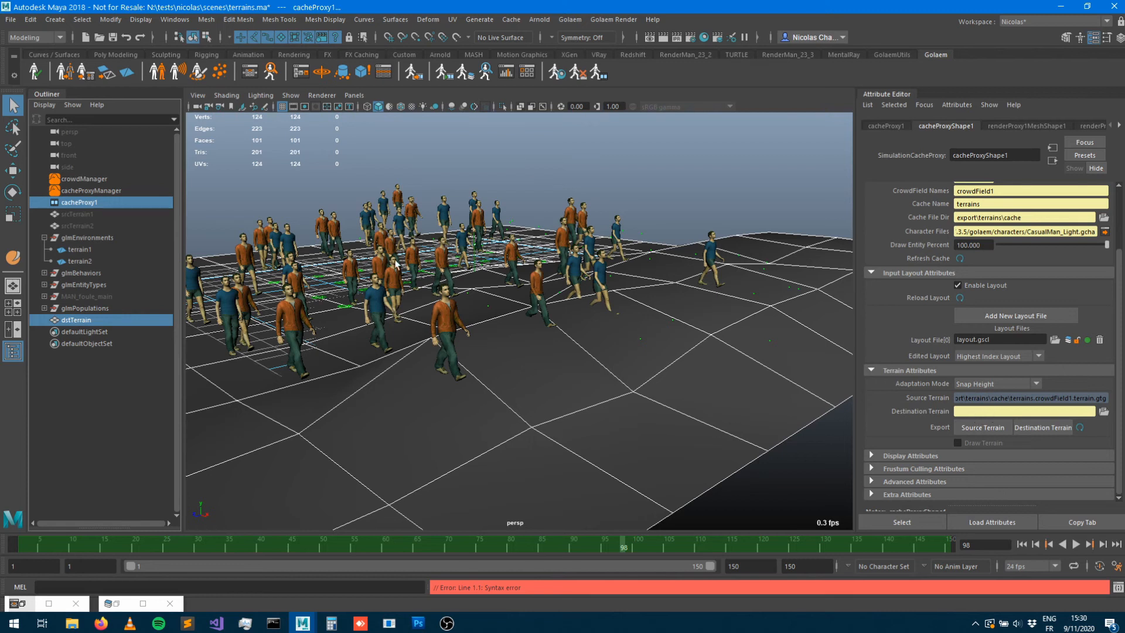
Export dstTerrain through cacheProxyManager as the destination terrain terrainsNewGeo, and check the Destination Terrain attribute on cacheProxyShape1
{"action": "left_click", "coordinate": [92, 321]}
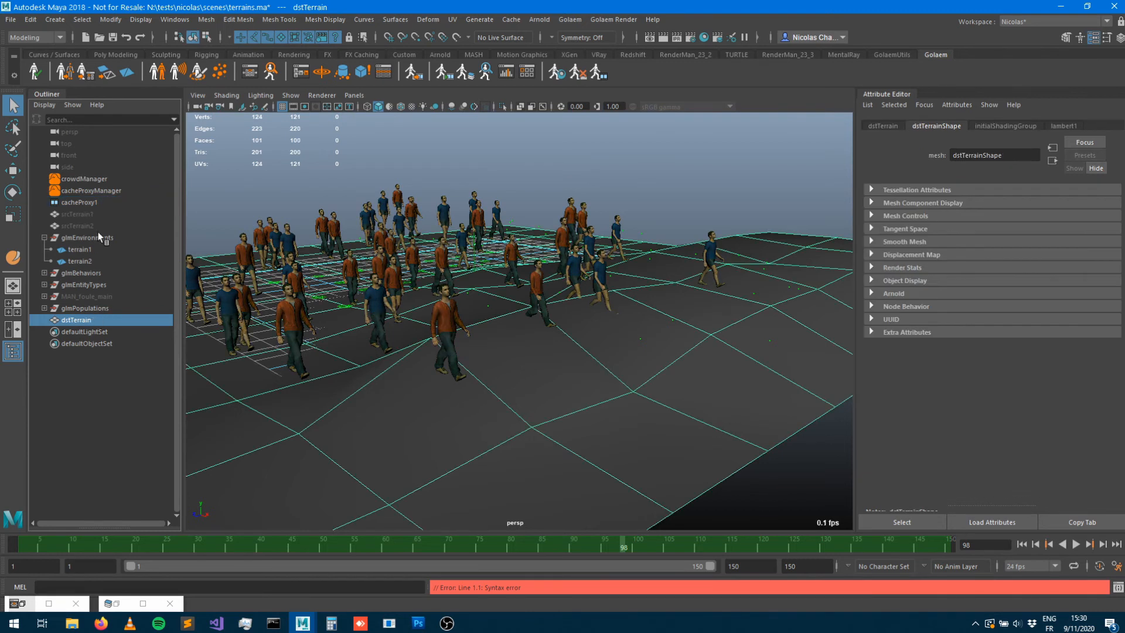
{"action": "left_click", "coordinate": [100, 192], "text": "ctrl"}
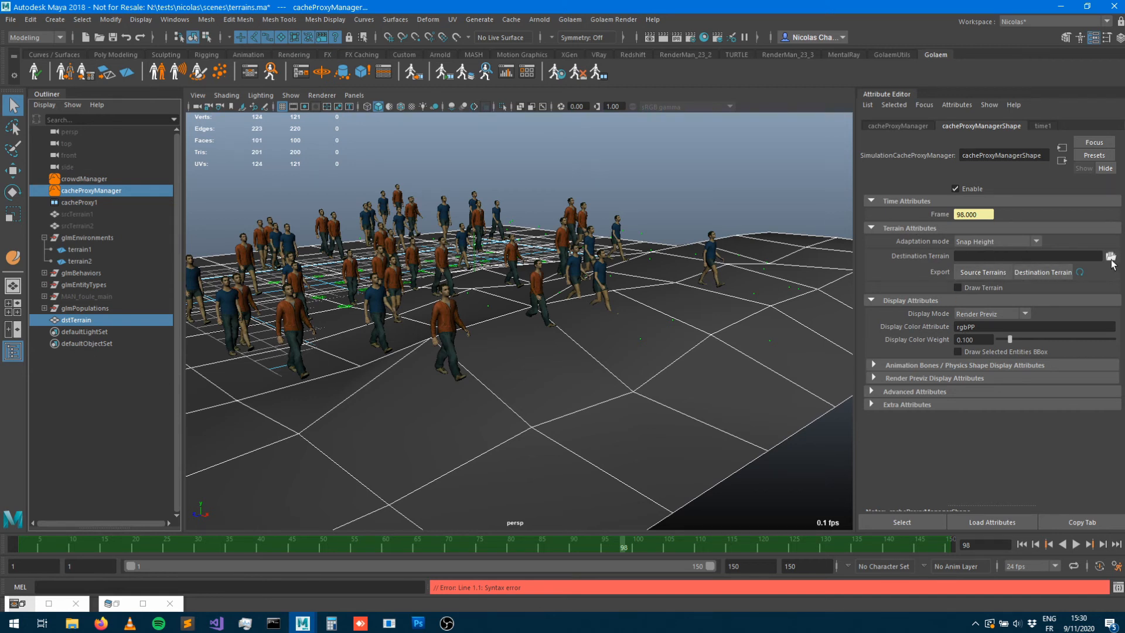
{"action": "left_click", "coordinate": [1041, 274]}
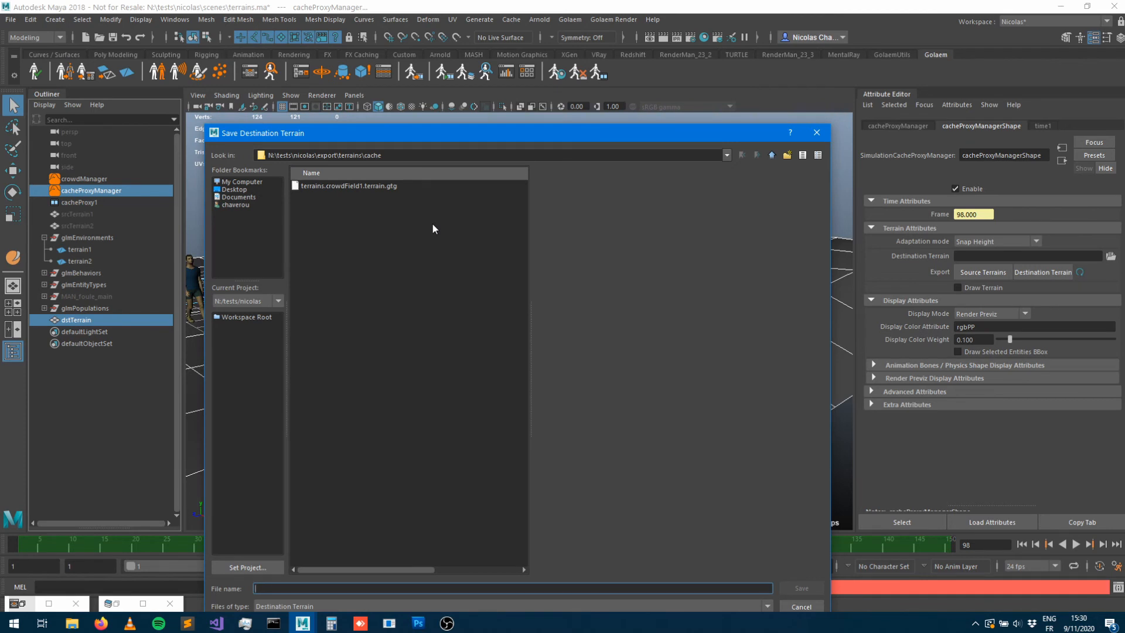
{"action": "type", "text": "terrainsNewGeo"}
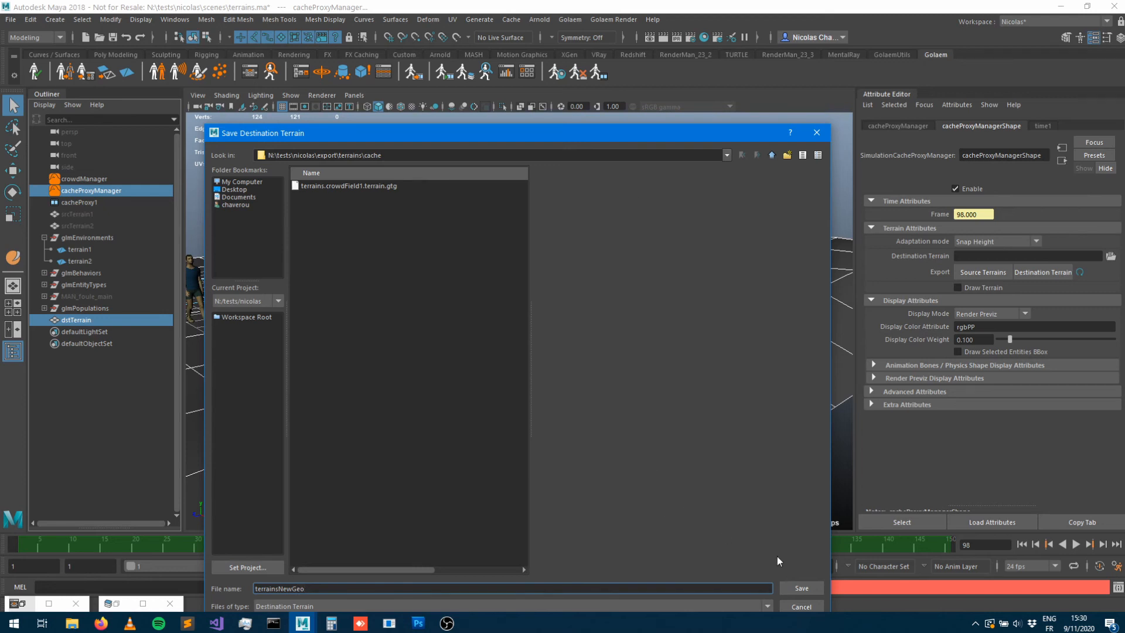
{"action": "left_click", "coordinate": [789, 585]}
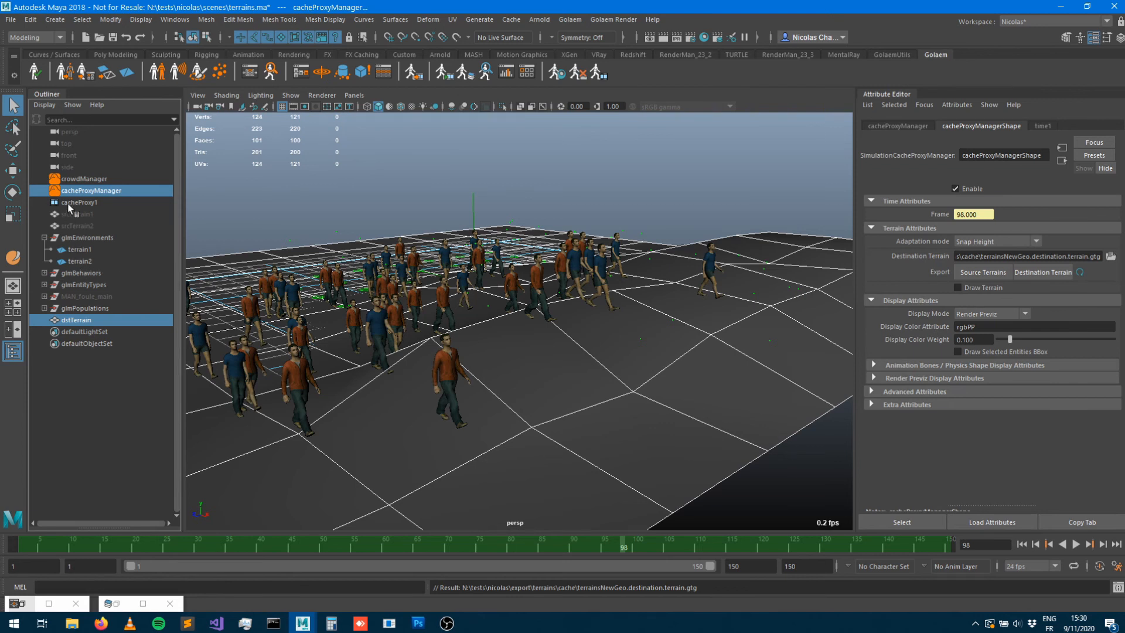
{"action": "left_click", "coordinate": [70, 203]}
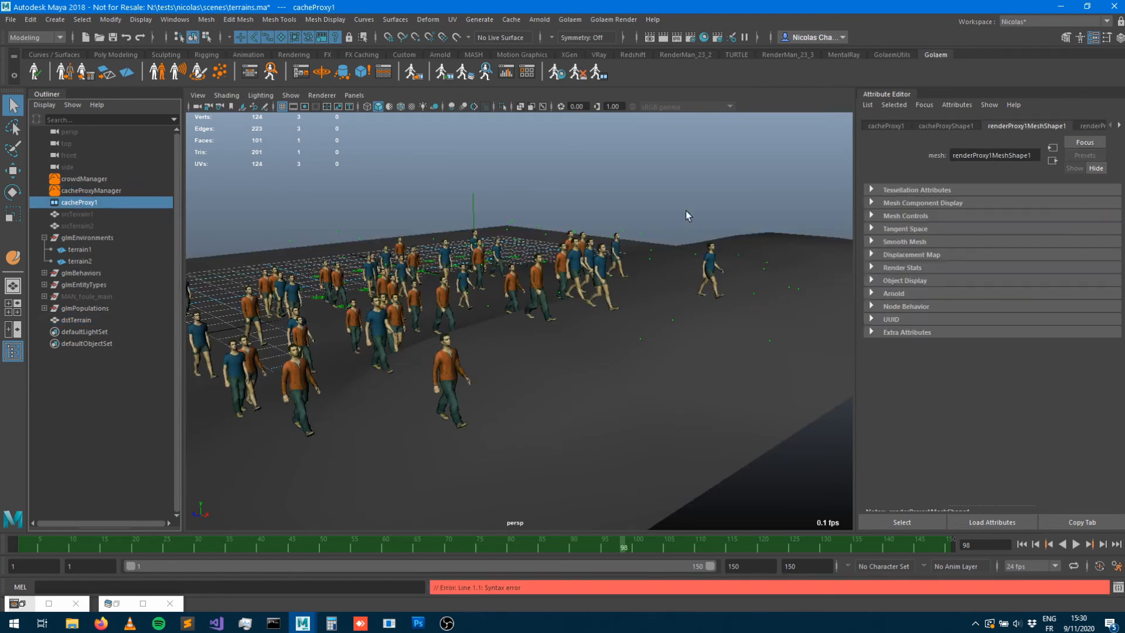
{"action": "left_click", "coordinate": [957, 125]}
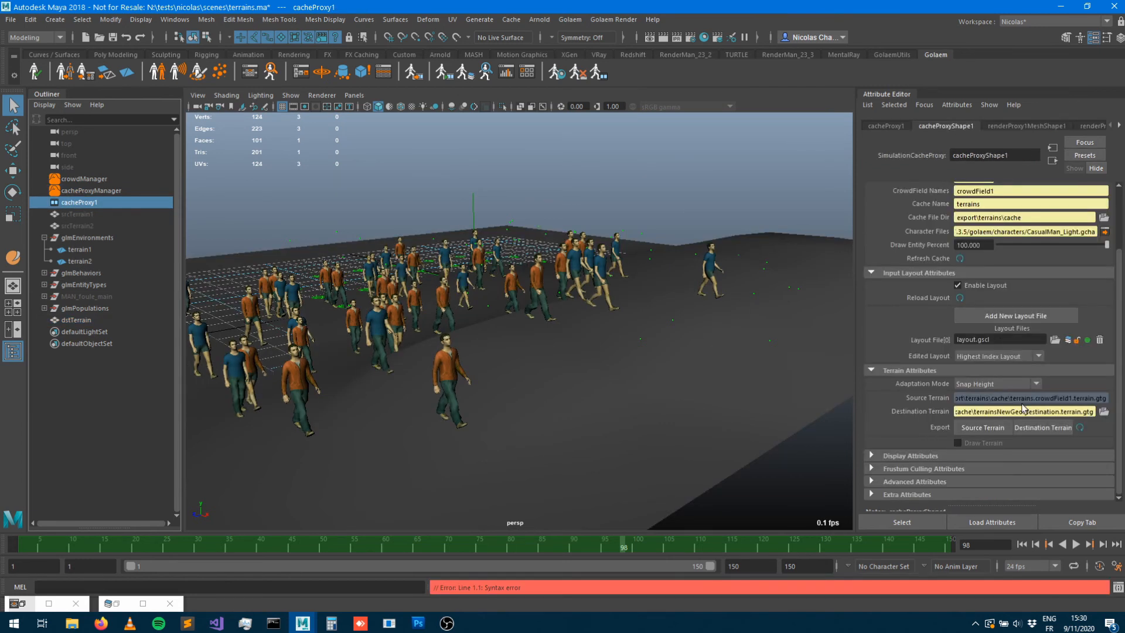
Enable Draw Terrain on cacheProxyManager and inspect the source and destination terrains around the crowd
{"action": "left_click", "coordinate": [92, 191]}
{"action": "left_click", "coordinate": [971, 286]}
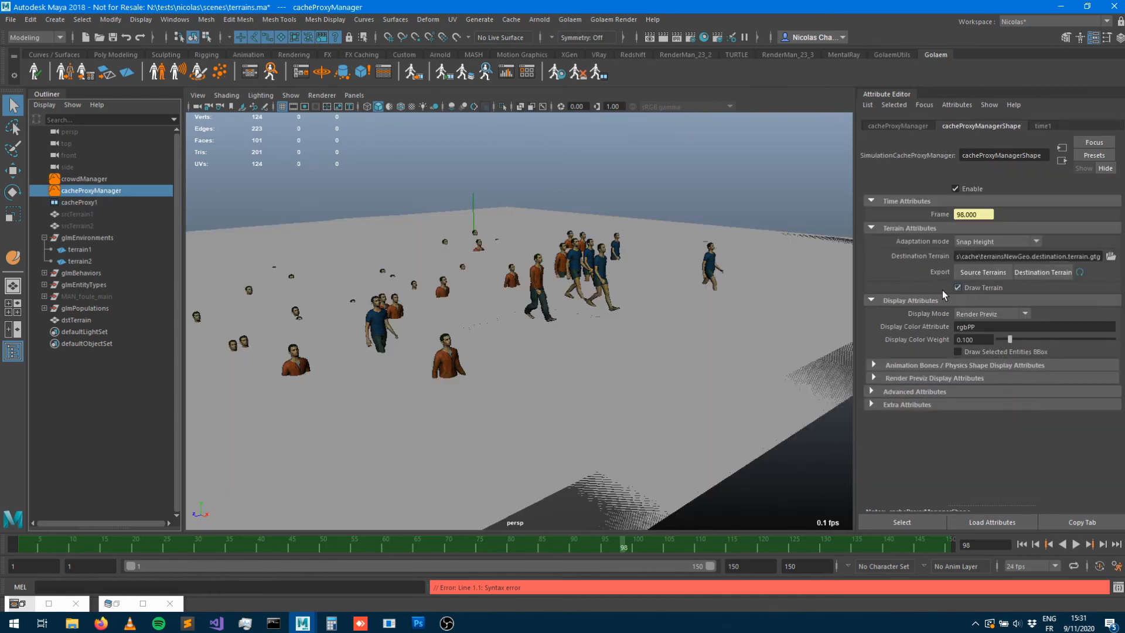
{"action": "mouse_move", "coordinate": [651, 302]}
{"action": "left_mouse_down", "text": "alt"}
{"action": "mouse_move", "coordinate": [625, 304]}
{"action": "mouse_move", "coordinate": [669, 303]}
{"action": "left_mouse_up", "text": "alt"}
{"action": "left_click_drag", "start_coordinate": [629, 252], "coordinate": [621, 268], "text": "alt"}
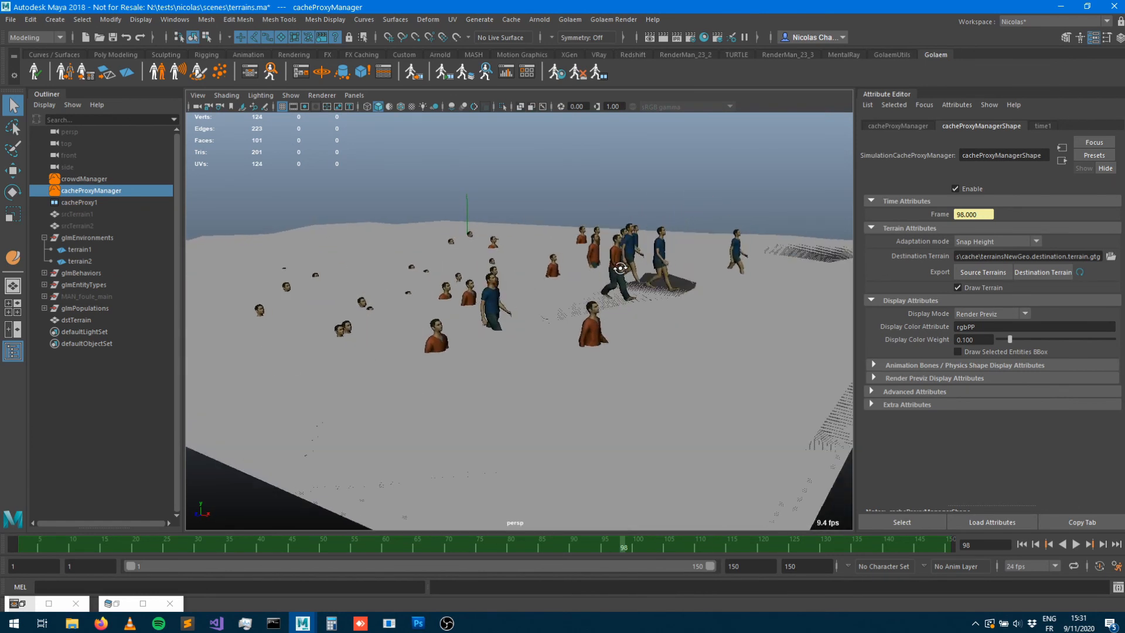
{"action": "left_click_drag", "start_coordinate": [610, 347], "coordinate": [615, 341], "text": "alt"}
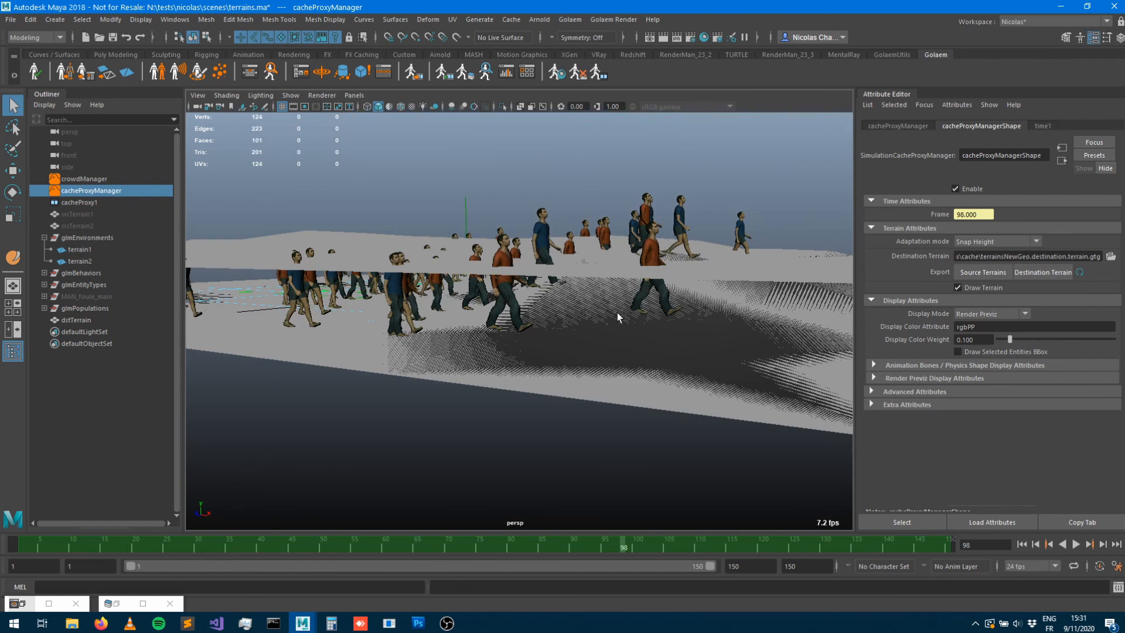
Add a GroundAdaptation node beside the Translate node in the cacheProxyShape1 layout in the Golaem Layout Editor
{"action": "mouse_move", "coordinate": [505, 305]}
{"action": "left_mouse_down", "text": "alt"}
{"action": "mouse_move", "coordinate": [540, 304]}
{"action": "mouse_move", "coordinate": [501, 292]}
{"action": "left_mouse_up", "text": "alt"}
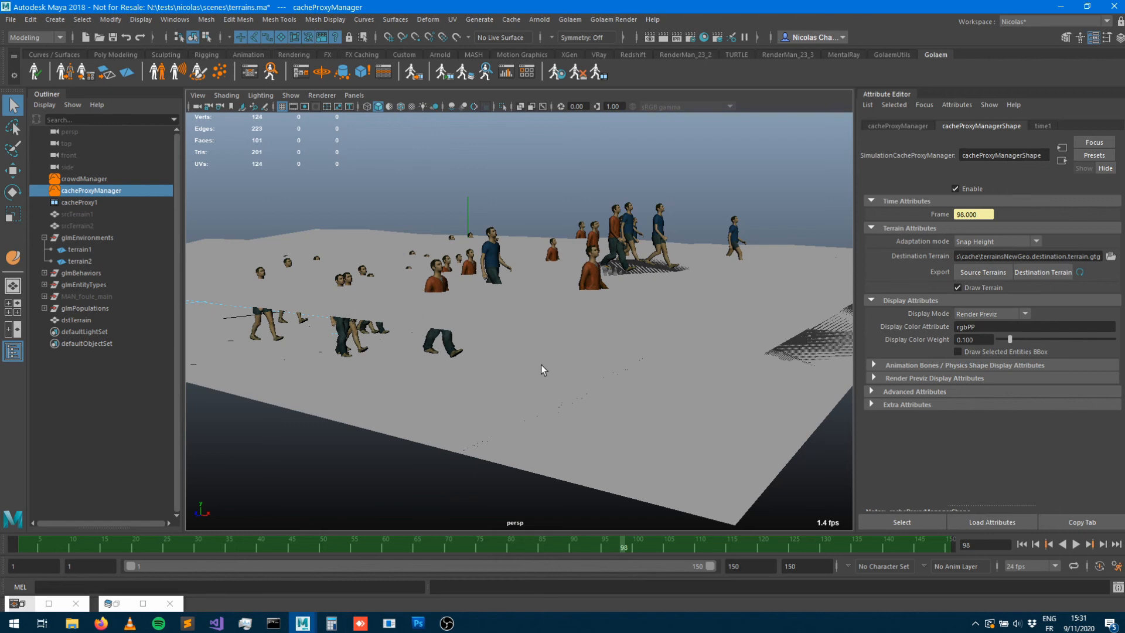
{"action": "left_click", "coordinate": [466, 78]}
{"action": "left_click_drag", "start_coordinate": [190, 203], "coordinate": [806, 225]}
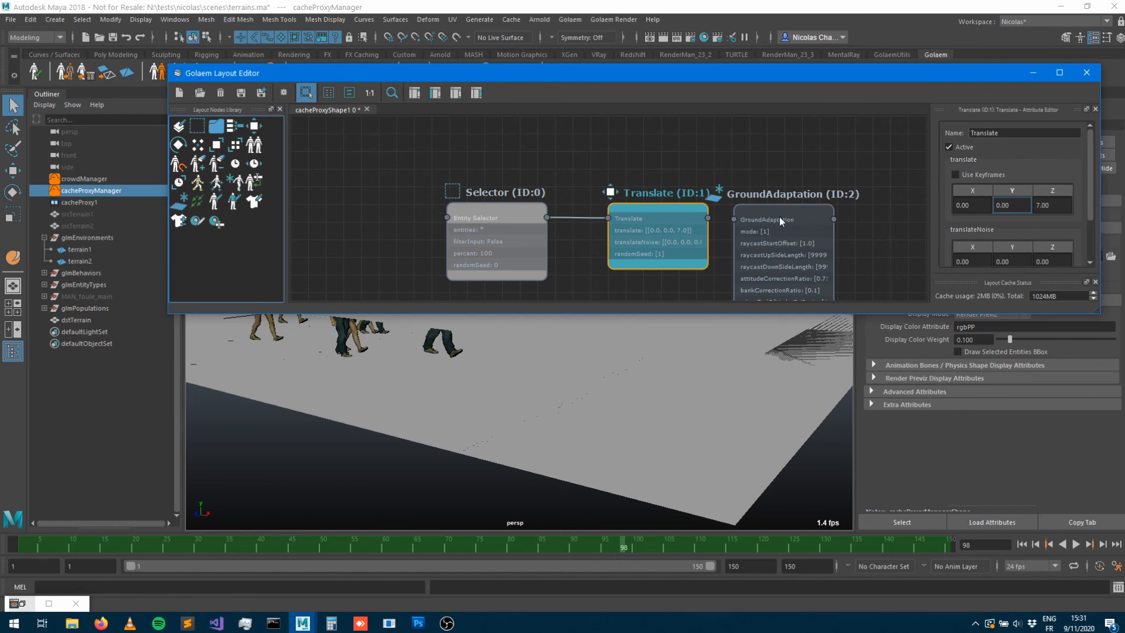
{"action": "left_click_drag", "start_coordinate": [786, 211], "coordinate": [833, 197]}
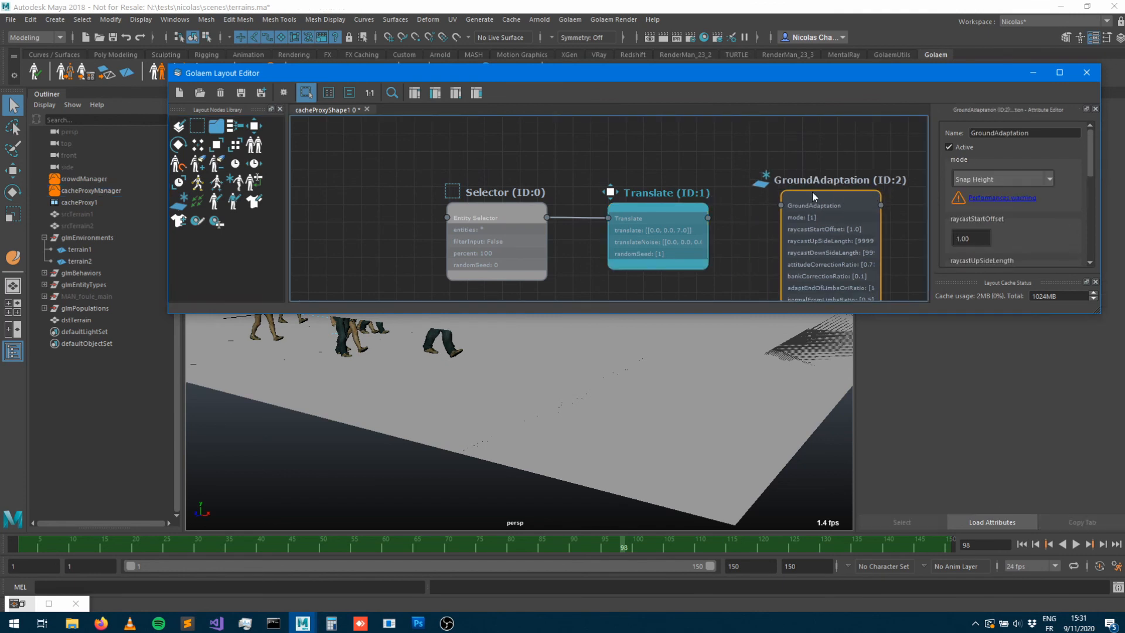
Set the GroundAdaptation node's mode to With IK and minimize the Layout Editor
{"action": "left_click", "coordinate": [955, 178]}
{"action": "left_click", "coordinate": [974, 207]}
{"action": "left_click", "coordinate": [974, 181]}
{"action": "left_click", "coordinate": [970, 215]}
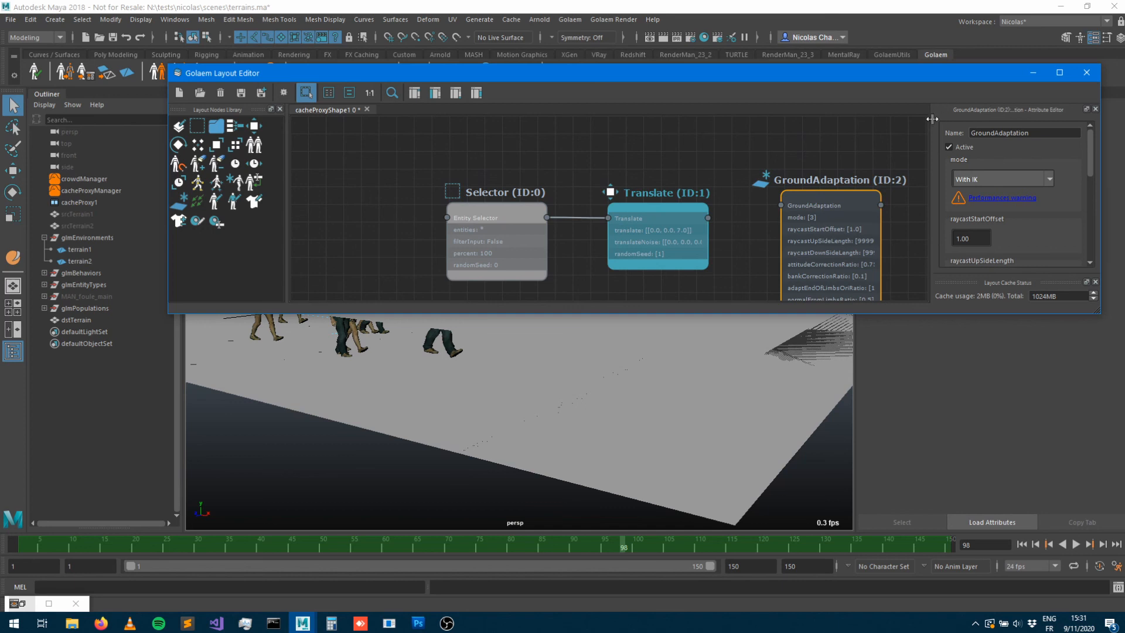
{"action": "left_click", "coordinate": [1032, 72]}
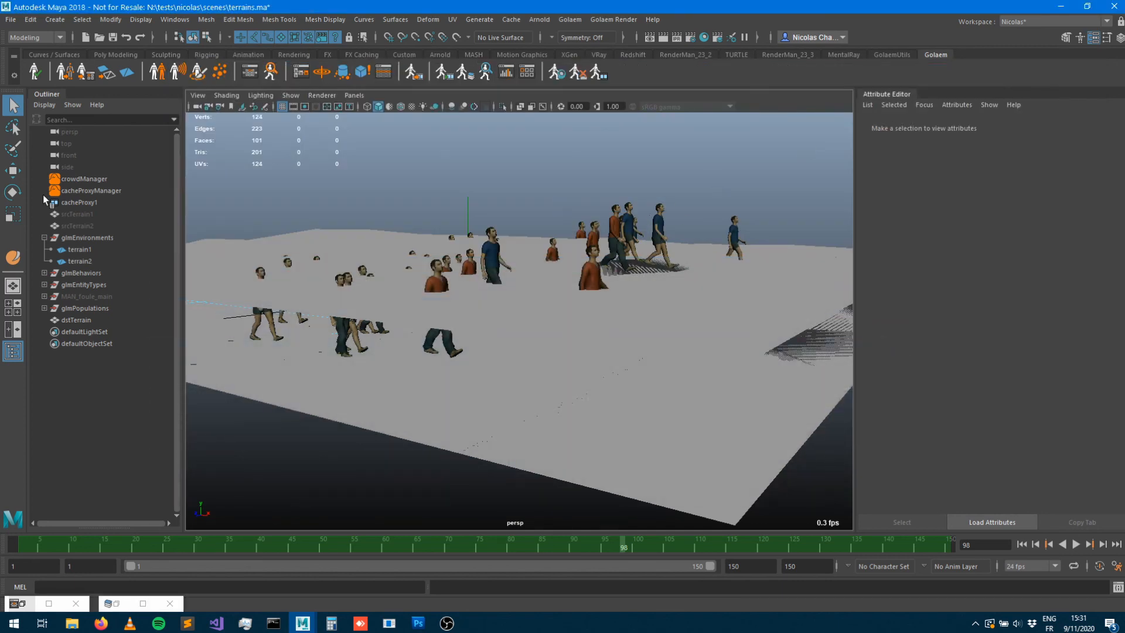
Disable Draw Terrain on cacheProxyManager and inspect the crowd on the destination terrain
{"action": "left_click", "coordinate": [72, 191]}
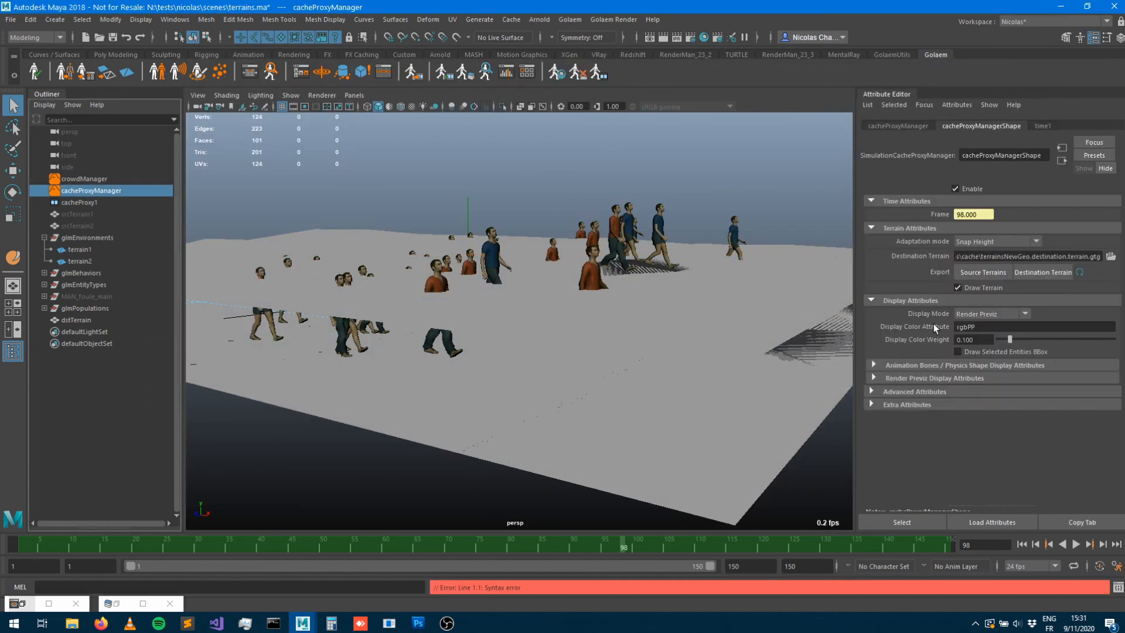
{"action": "left_click", "coordinate": [958, 288]}
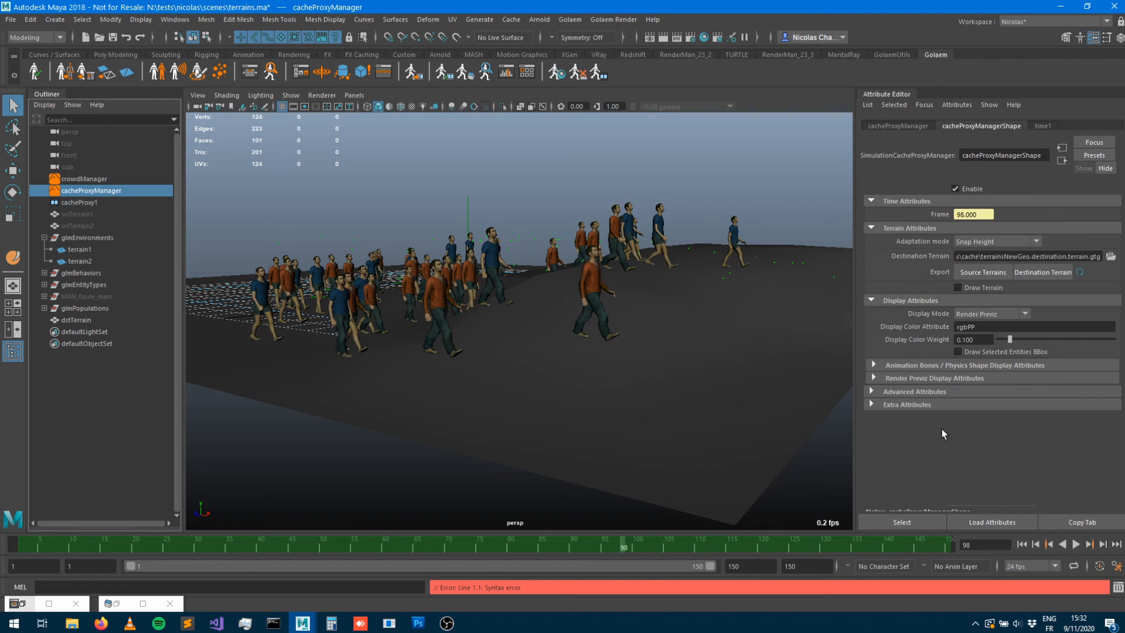
{"action": "left_click_drag", "start_coordinate": [478, 319], "coordinate": [524, 368], "text": "alt"}
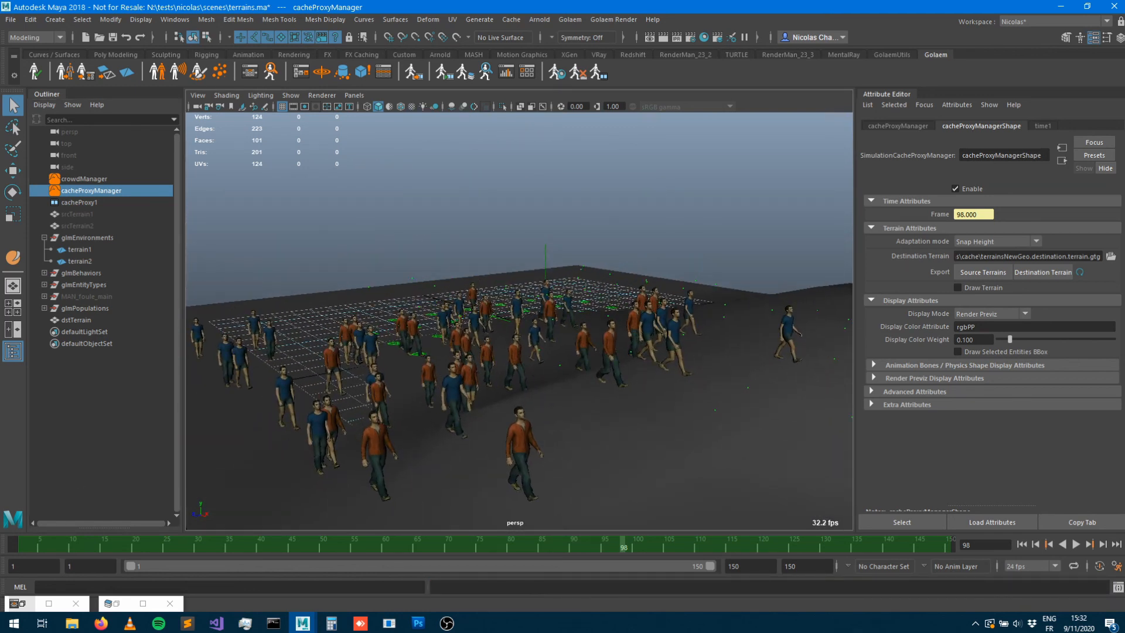